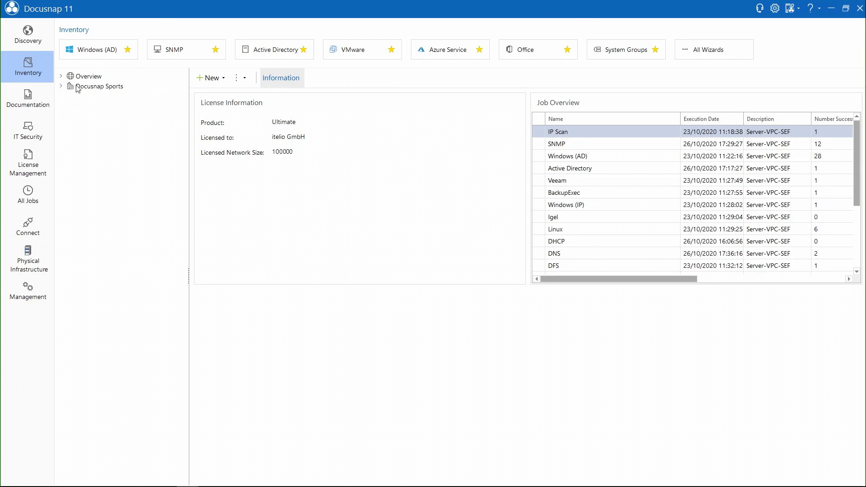
- Expand the Docusnap Sports company in the inventory and review the list of all available wizards
{"action": "left_click", "coordinate": [62, 87]}
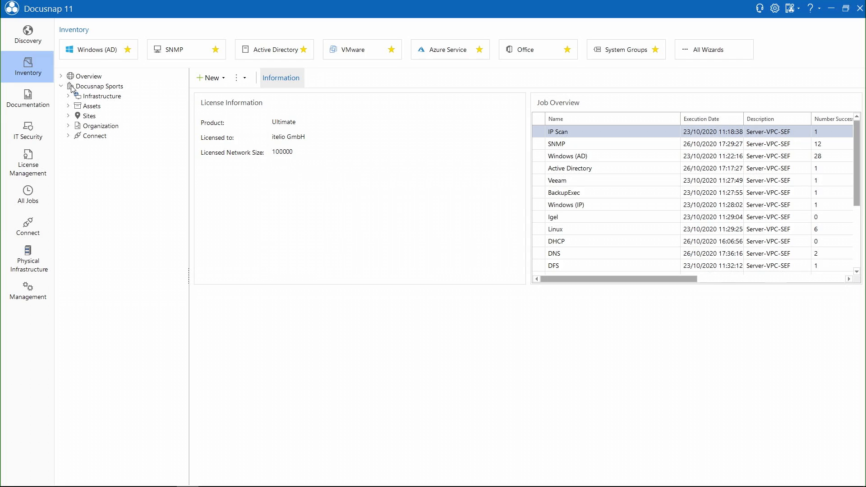
{"action": "left_click", "coordinate": [710, 50]}
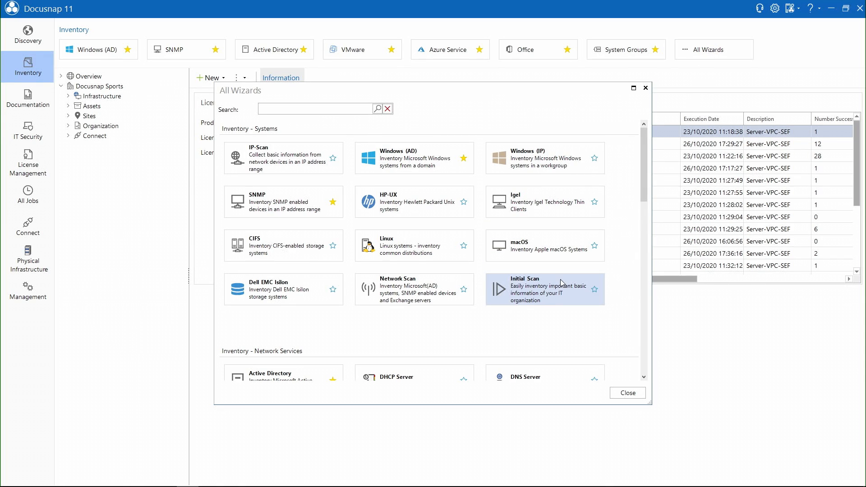
{"action": "left_click", "coordinate": [628, 393]}
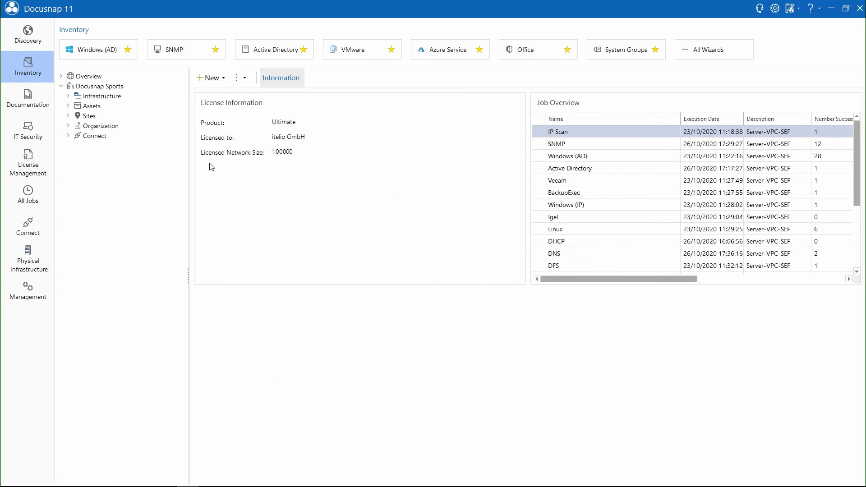
- Open the 02 - Sample Concepts folder in the English concepts of the Docusnap Sports documentation
{"action": "left_click", "coordinate": [25, 100]}
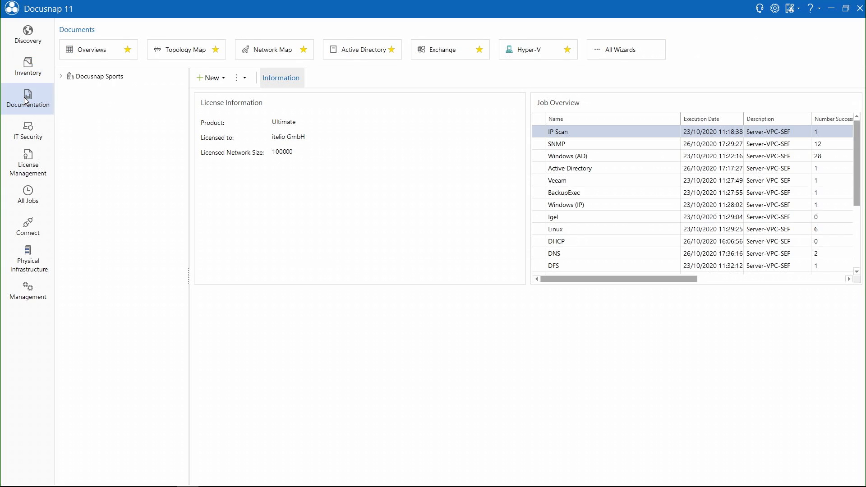
{"action": "left_click", "coordinate": [61, 76]}
{"action": "left_click", "coordinate": [68, 107]}
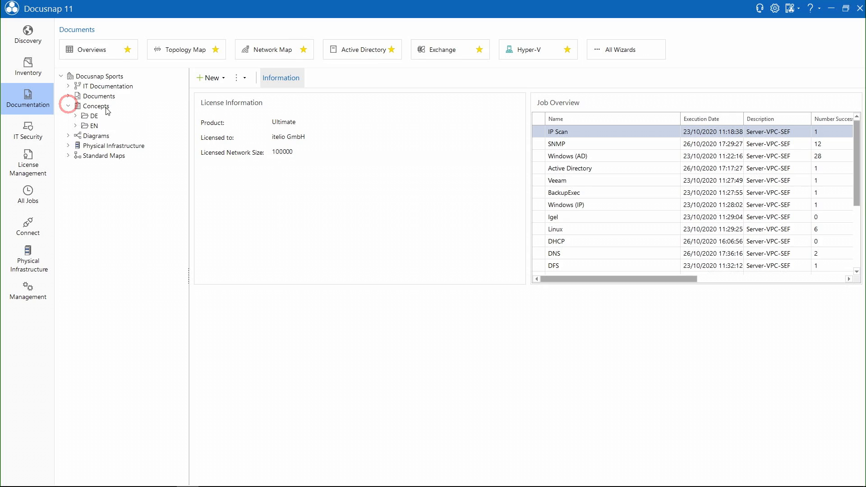
{"action": "left_click", "coordinate": [76, 126]}
{"action": "left_click", "coordinate": [83, 146]}
{"action": "left_click", "coordinate": [111, 145]}
- Create a new English concept named "IT Emergency Manual" from the Emergency Manual template
{"action": "left_click", "coordinate": [210, 77]}
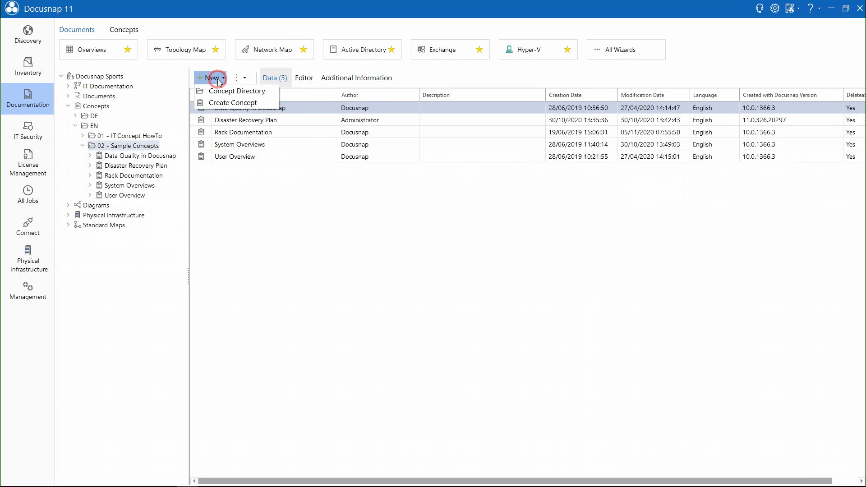
{"action": "left_click", "coordinate": [228, 103]}
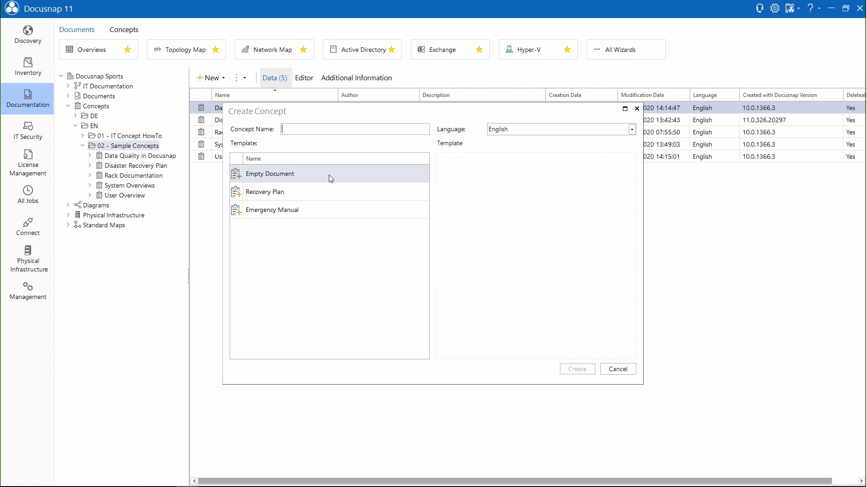
{"action": "left_click", "coordinate": [317, 210]}
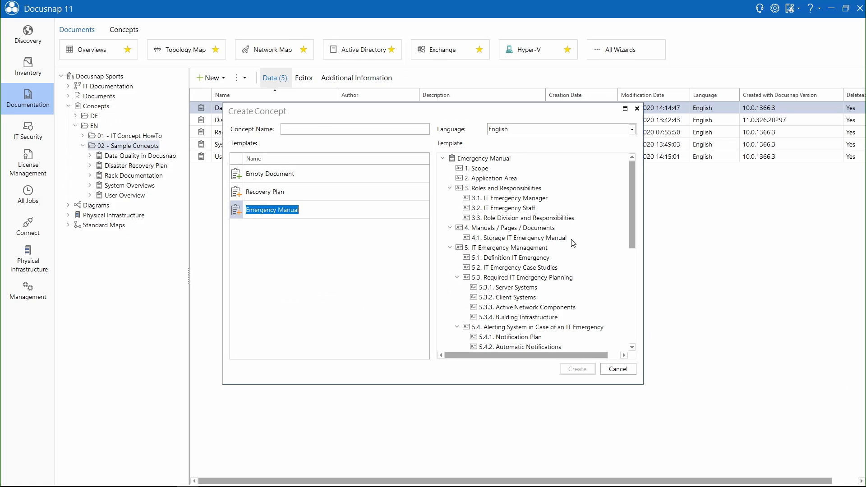
{"action": "left_click", "coordinate": [318, 129]}
{"action": "type", "text": "IT"}
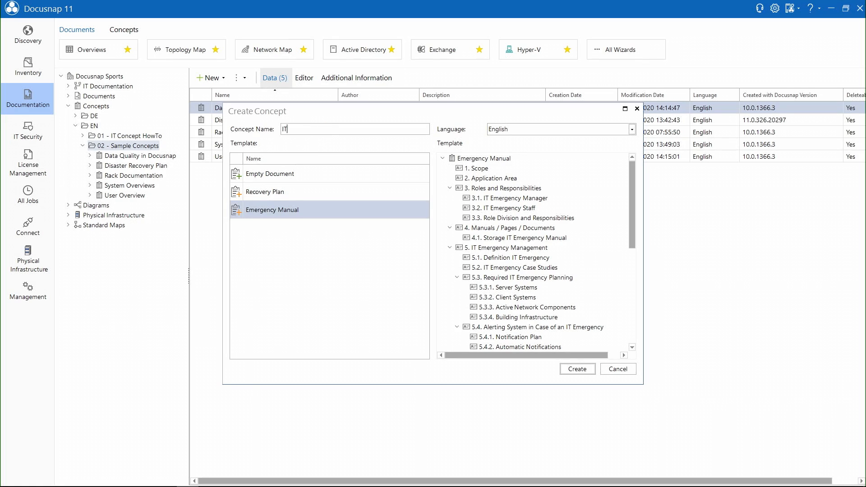
{"action": "type", "text": " Emergency Manual"}
{"action": "left_click", "coordinate": [576, 369]}
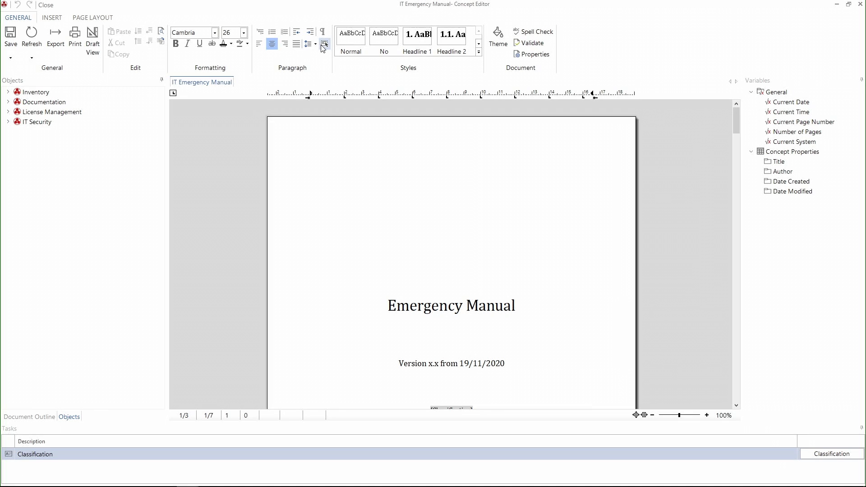
- Refresh the date variable in the version line on the manual's title page
{"action": "scroll", "coordinate": [518, 288], "scroll_direction": "down", "scroll_amount": 2}
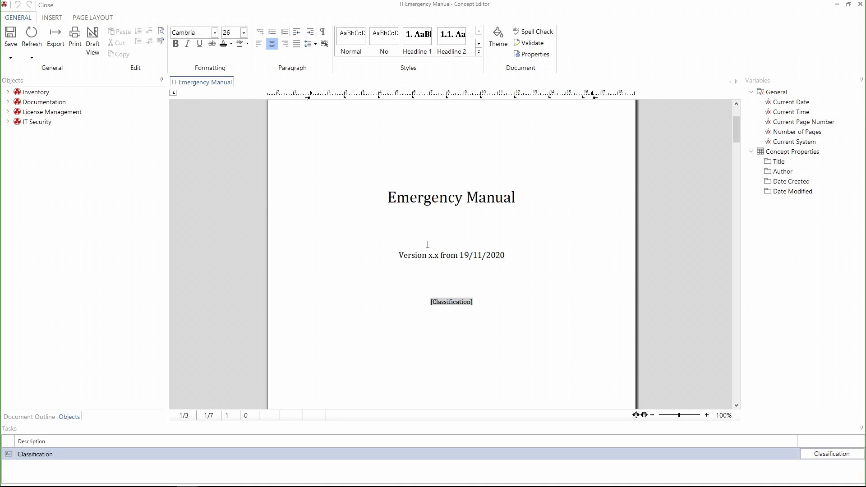
{"action": "right_click", "coordinate": [476, 258]}
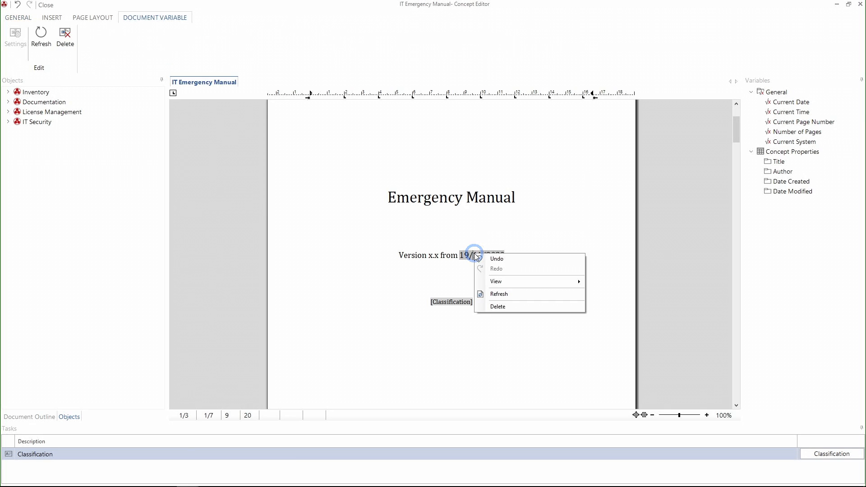
{"action": "left_click", "coordinate": [500, 294]}
- Add an empty paragraph below heading 3.3, Role Division and Responsibilities
{"action": "scroll", "coordinate": [503, 294], "scroll_direction": "down", "scroll_amount": 10}
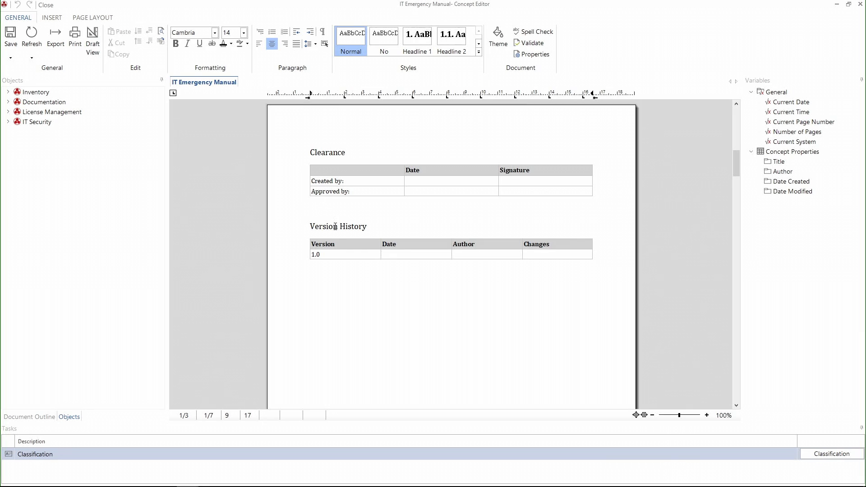
{"action": "scroll", "coordinate": [379, 269], "scroll_direction": "down", "scroll_amount": 8}
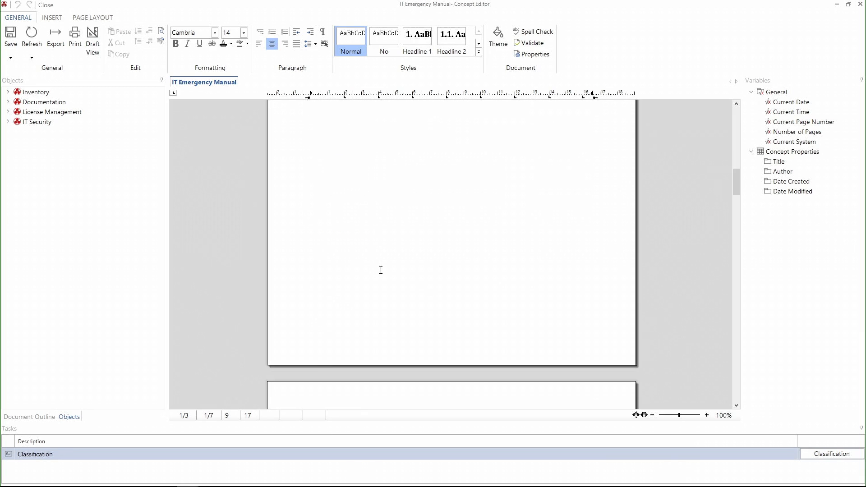
{"action": "scroll", "coordinate": [381, 269], "scroll_direction": "down", "scroll_amount": 3}
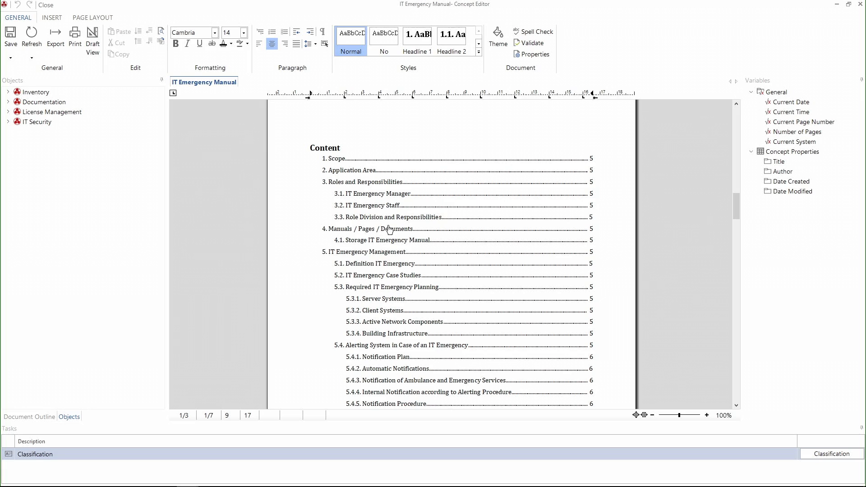
{"action": "scroll", "coordinate": [389, 229], "scroll_direction": "down", "scroll_amount": 10}
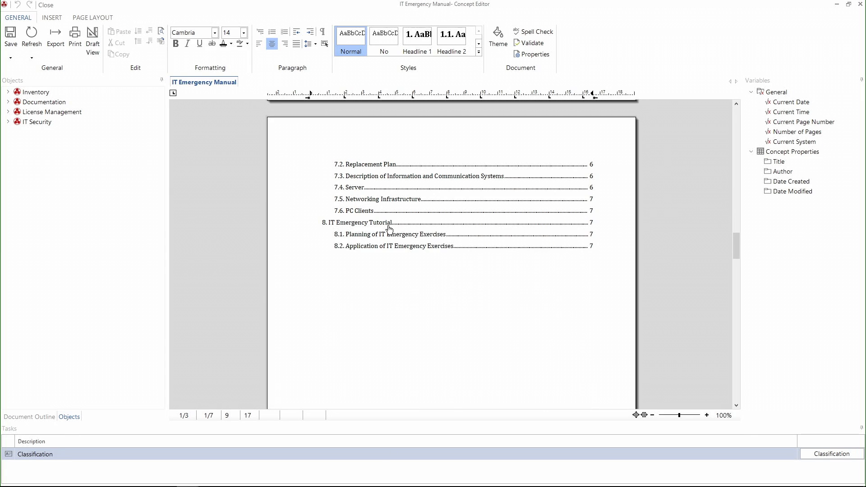
{"action": "scroll", "coordinate": [390, 229], "scroll_direction": "down", "scroll_amount": 15}
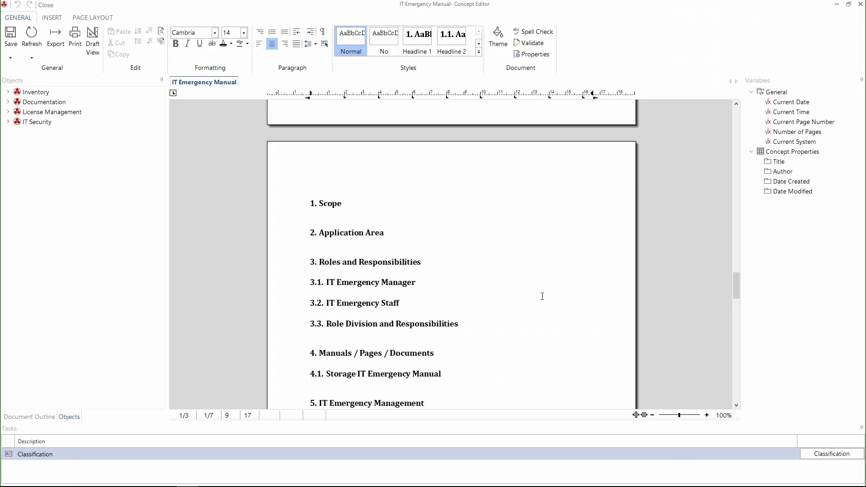
{"action": "left_click", "coordinate": [486, 321]}
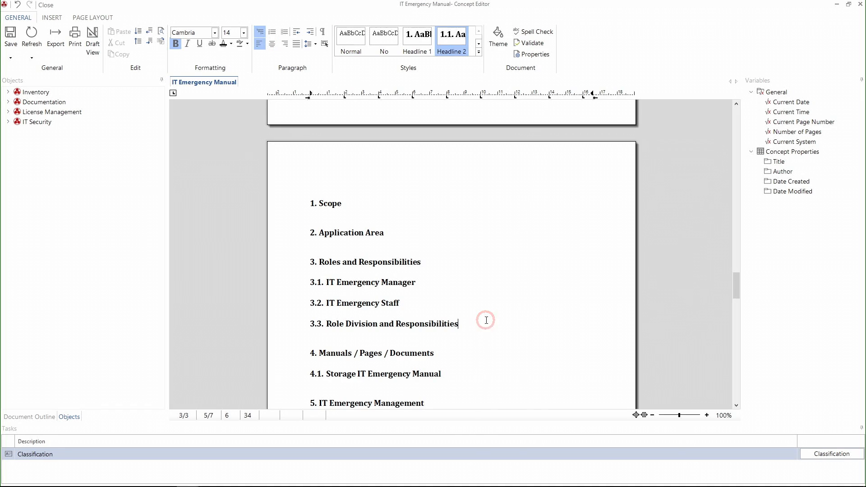
{"action": "key", "text": "Return"}
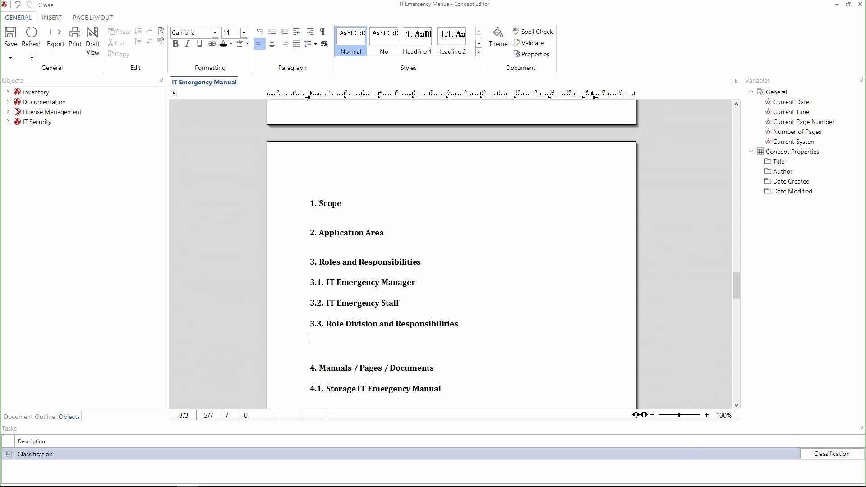
- Insert the Contacts object from the Docusnap Sports organization inventory into the empty paragraph below heading 3.3
{"action": "left_click", "coordinate": [8, 92]}
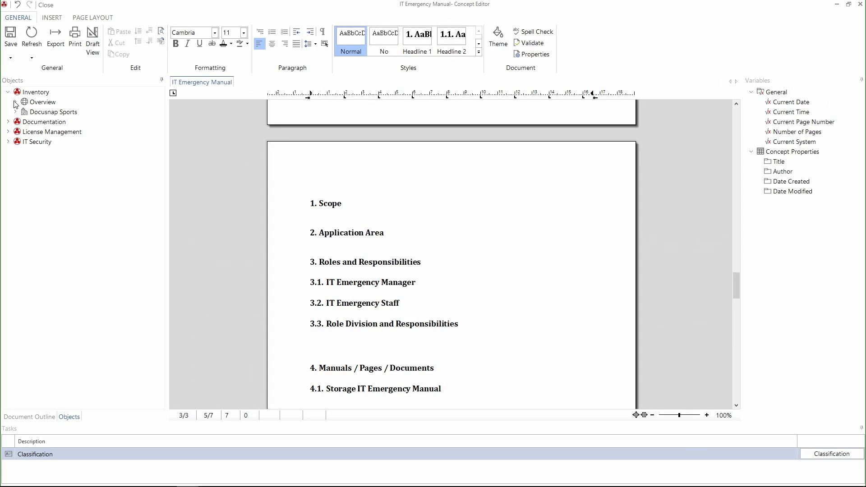
{"action": "left_click", "coordinate": [15, 112]}
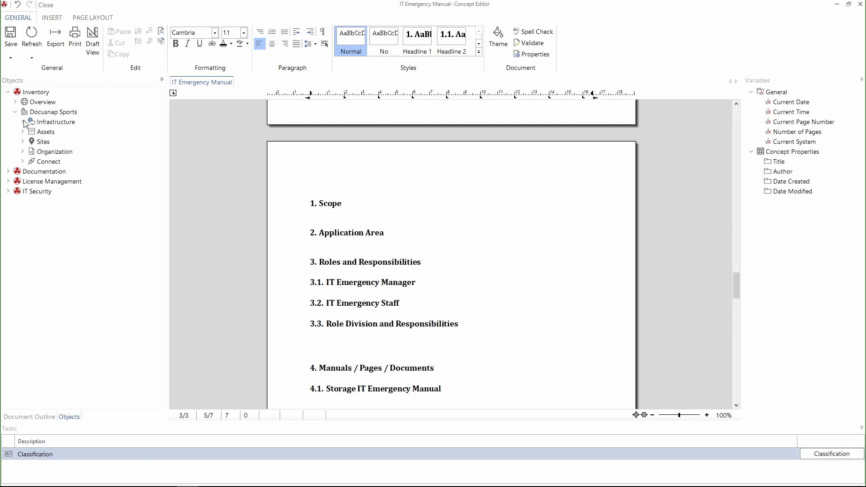
{"action": "left_click", "coordinate": [23, 152]}
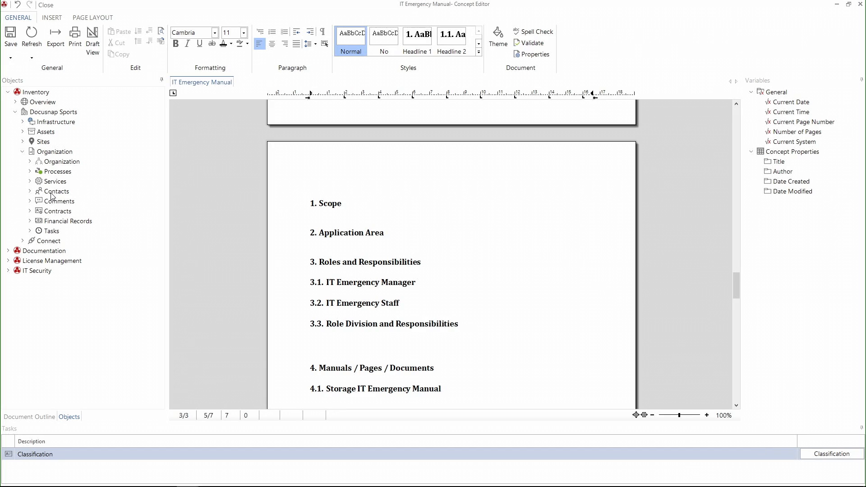
{"action": "left_click_drag", "start_coordinate": [52, 196], "coordinate": [343, 347]}
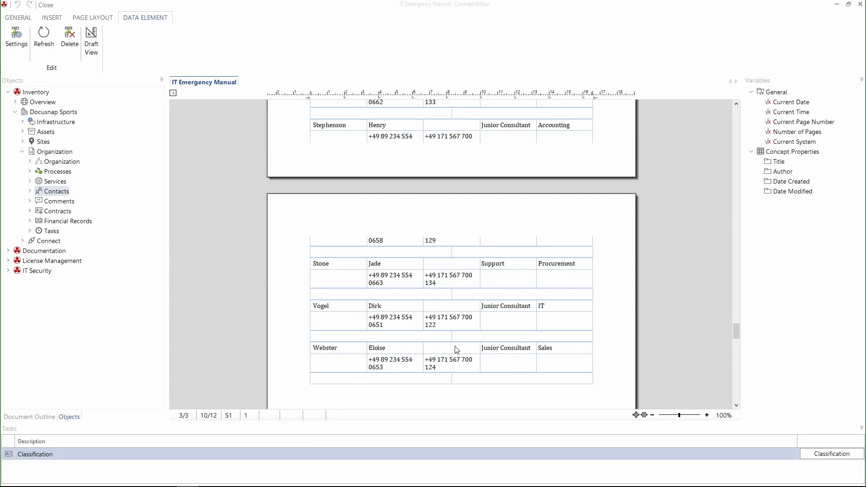
- Open the data element settings of the inserted contacts table
{"action": "scroll", "coordinate": [457, 349], "scroll_direction": "up", "scroll_amount": 5}
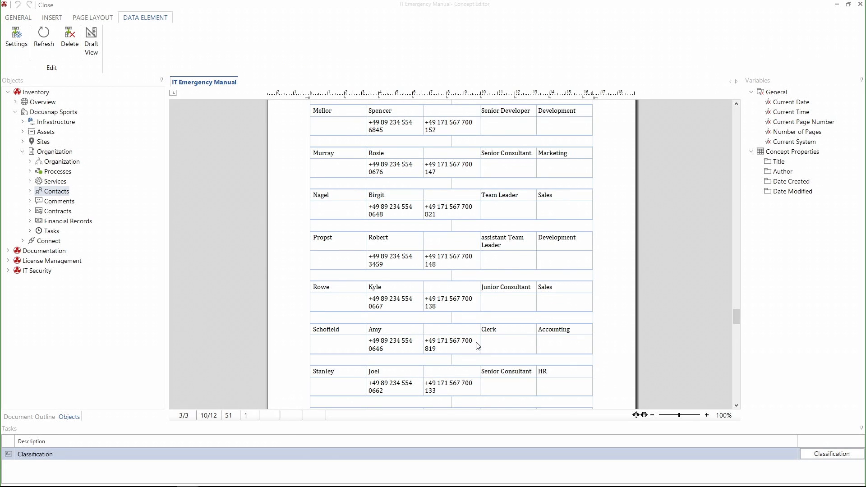
{"action": "scroll", "coordinate": [478, 346], "scroll_direction": "up", "scroll_amount": 4}
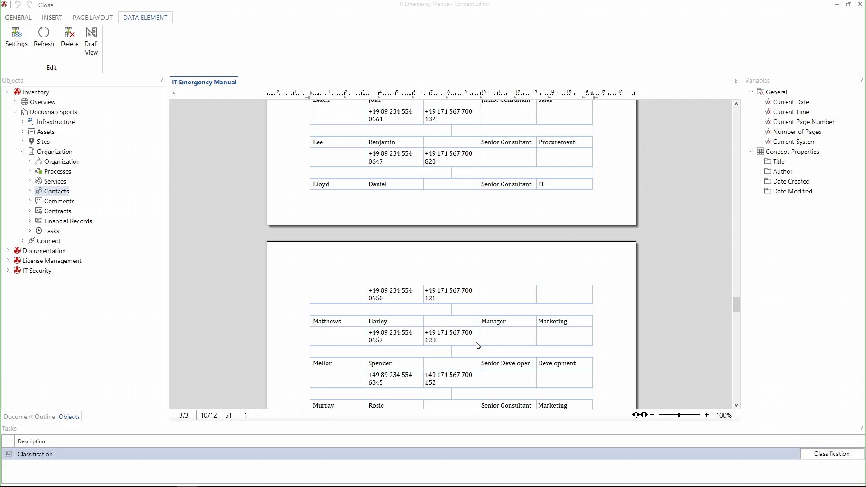
{"action": "scroll", "coordinate": [478, 346], "scroll_direction": "up", "scroll_amount": 4}
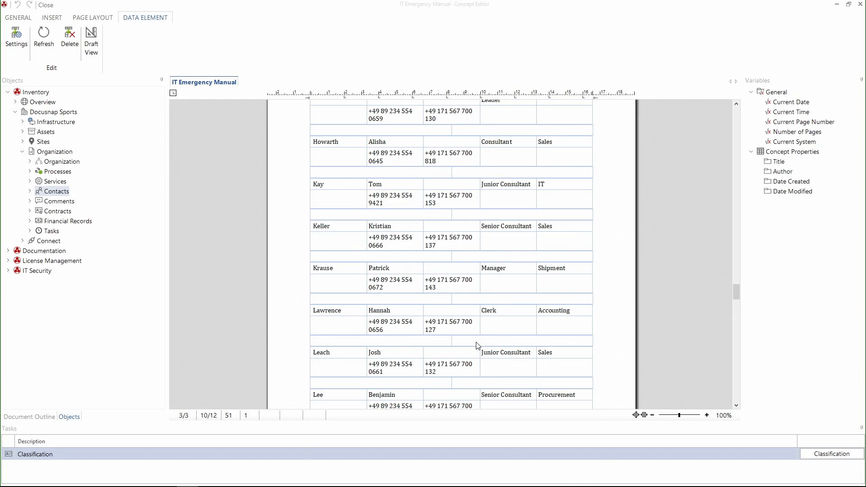
{"action": "left_click", "coordinate": [467, 281]}
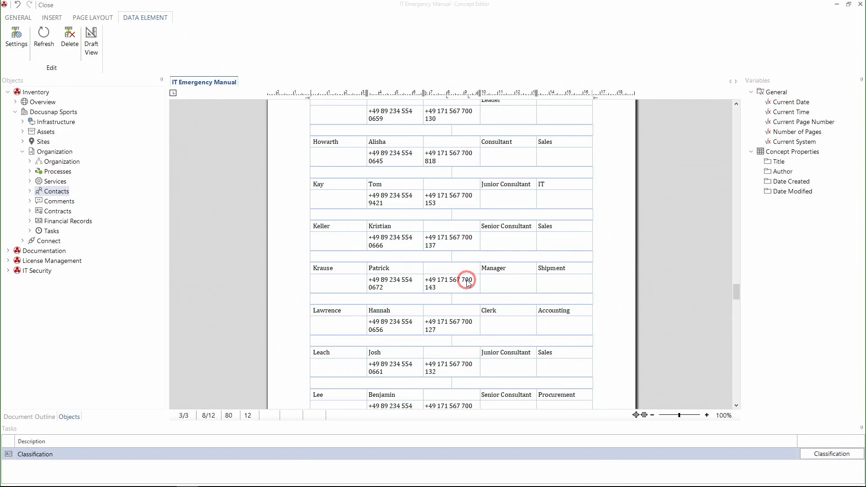
{"action": "double_click", "coordinate": [467, 281]}
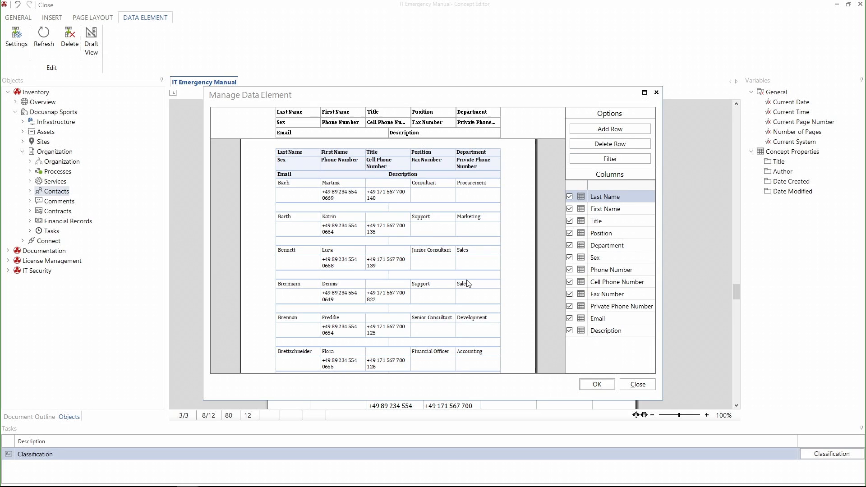
- Reduce the contacts table to the Last Name, Position and Phone Number columns, placing Phone Number in the same row after Position
{"action": "left_click", "coordinate": [569, 210]}
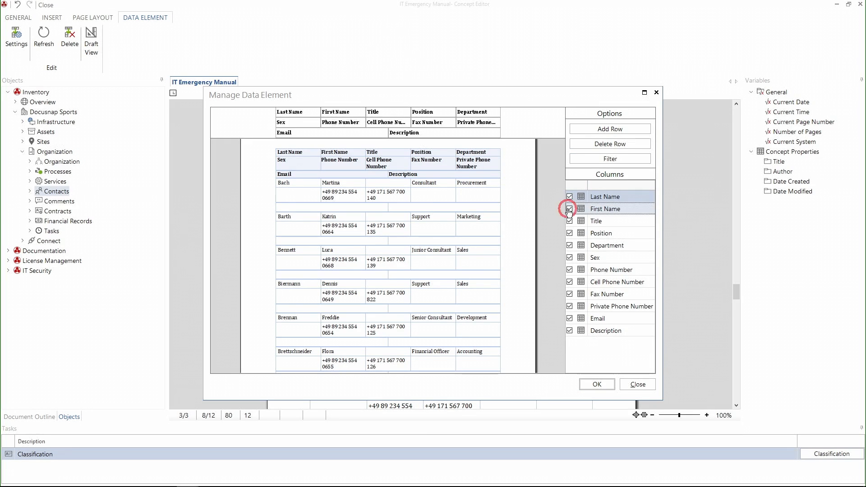
{"action": "left_click", "coordinate": [569, 221]}
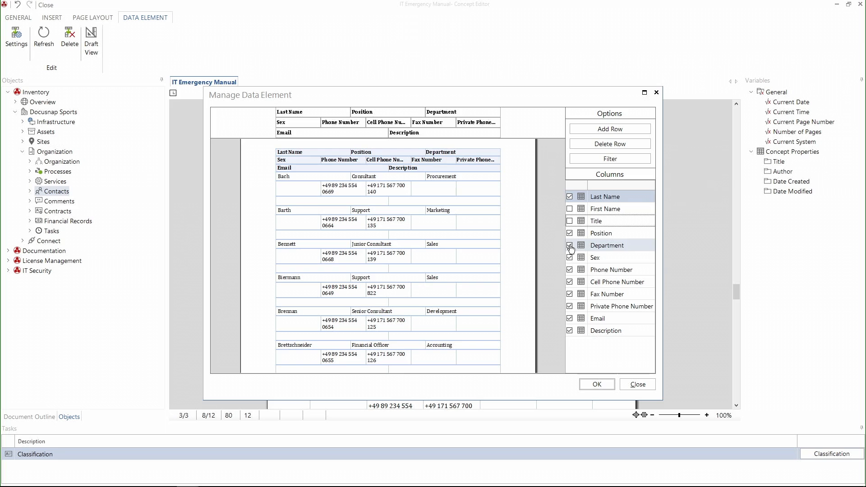
{"action": "left_click", "coordinate": [569, 245]}
{"action": "left_click", "coordinate": [570, 257]}
{"action": "left_click", "coordinate": [569, 282]}
{"action": "left_click", "coordinate": [570, 294]}
{"action": "left_click", "coordinate": [569, 306]}
{"action": "left_click", "coordinate": [569, 318]}
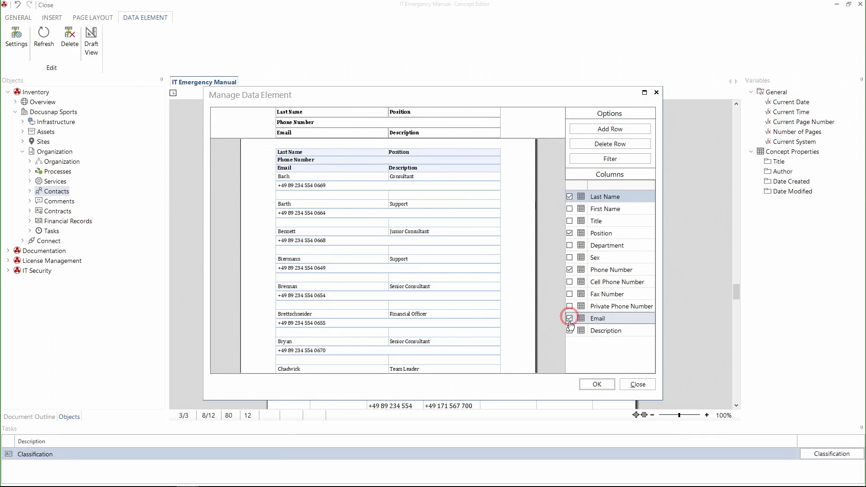
{"action": "left_click", "coordinate": [569, 331]}
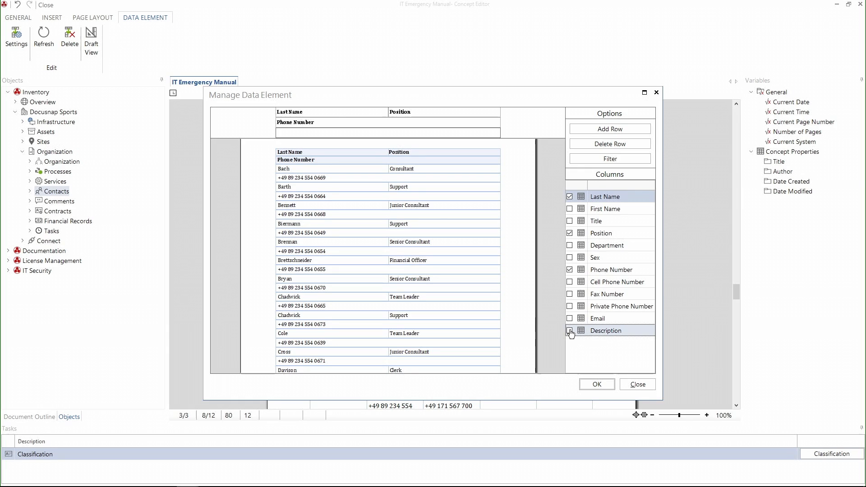
{"action": "left_click_drag", "start_coordinate": [322, 129], "coordinate": [489, 111]}
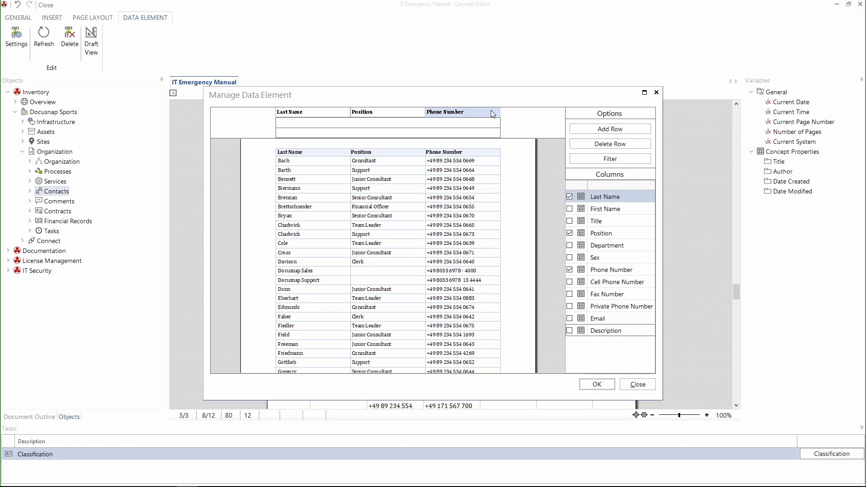
- Filter the contacts table by the Position value Support and apply the data element settings to the manual
{"action": "left_click", "coordinate": [616, 159]}
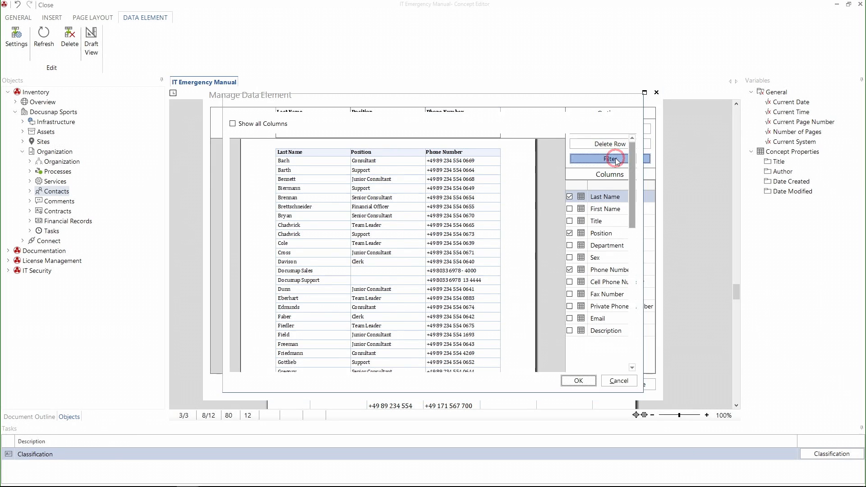
{"action": "left_click", "coordinate": [363, 151]}
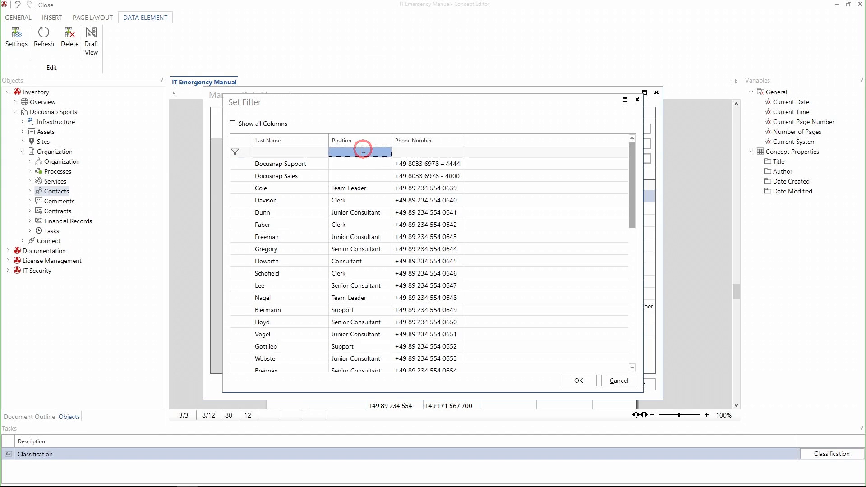
{"action": "type", "text": "Suppor"}
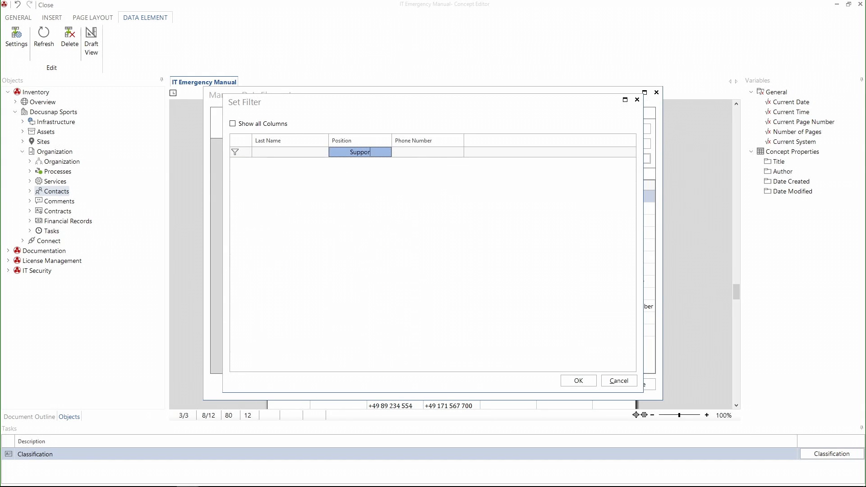
{"action": "type", "text": "t"}
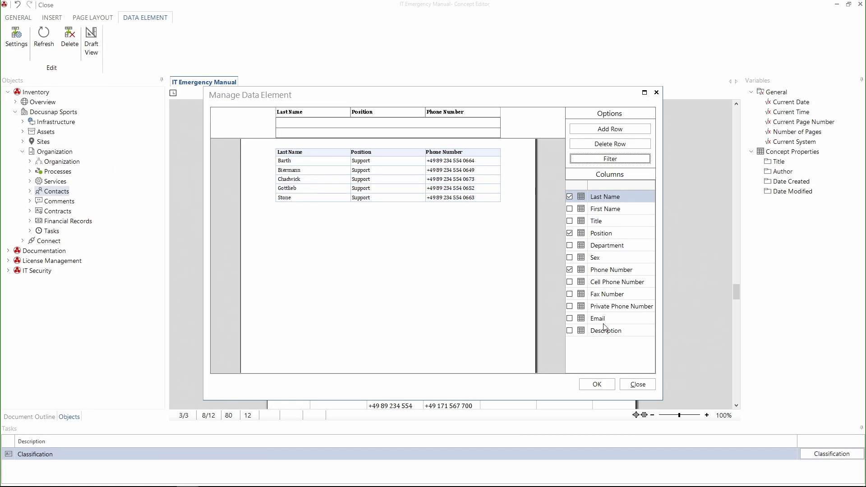
{"action": "left_click", "coordinate": [598, 385]}
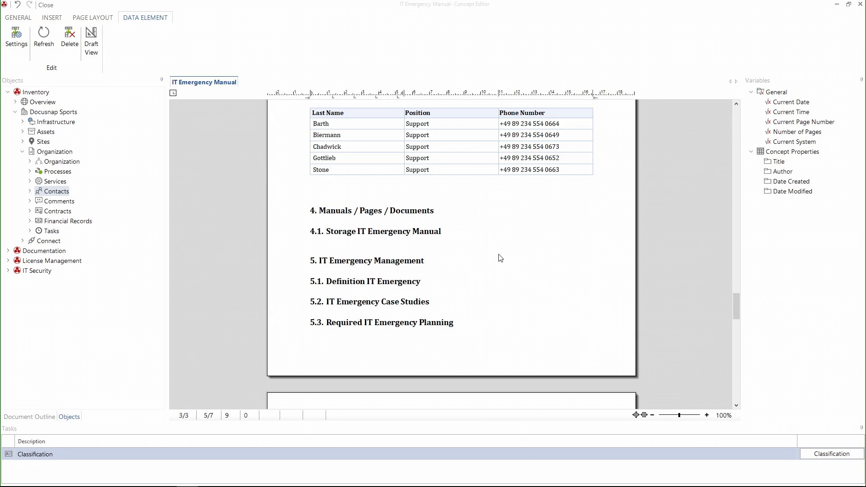
- Add an empty paragraph below heading 5.3.1, Server Systems
{"action": "scroll", "coordinate": [500, 258], "scroll_direction": "up", "scroll_amount": 3}
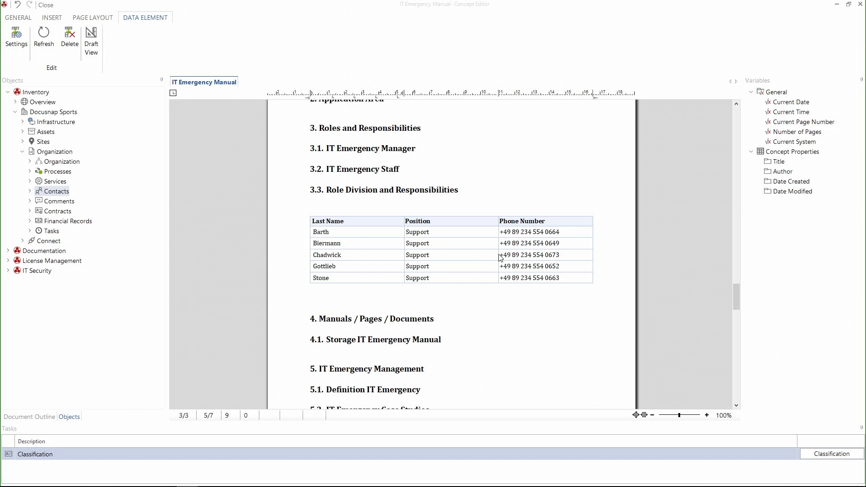
{"action": "scroll", "coordinate": [500, 258], "scroll_direction": "down", "scroll_amount": 3}
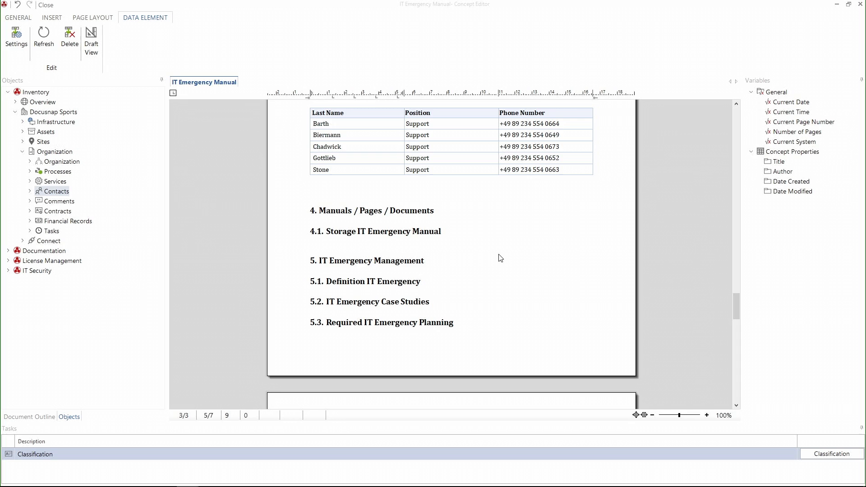
{"action": "scroll", "coordinate": [500, 258], "scroll_direction": "down", "scroll_amount": 5}
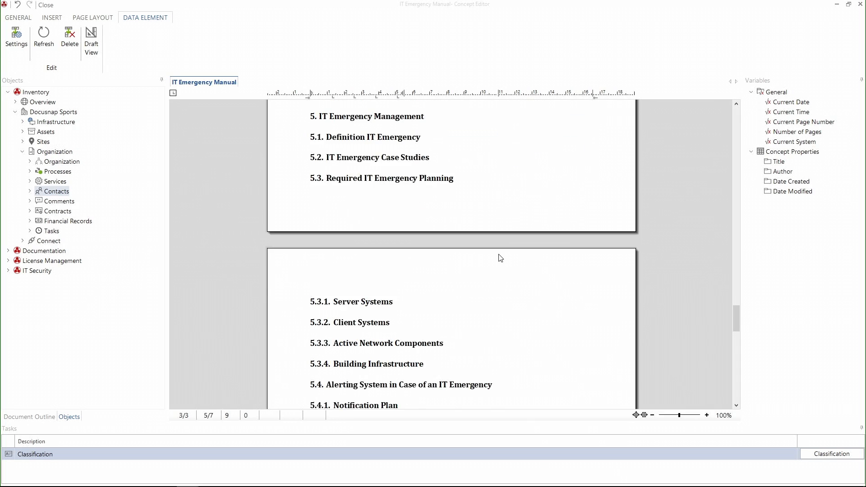
{"action": "left_click", "coordinate": [408, 267]}
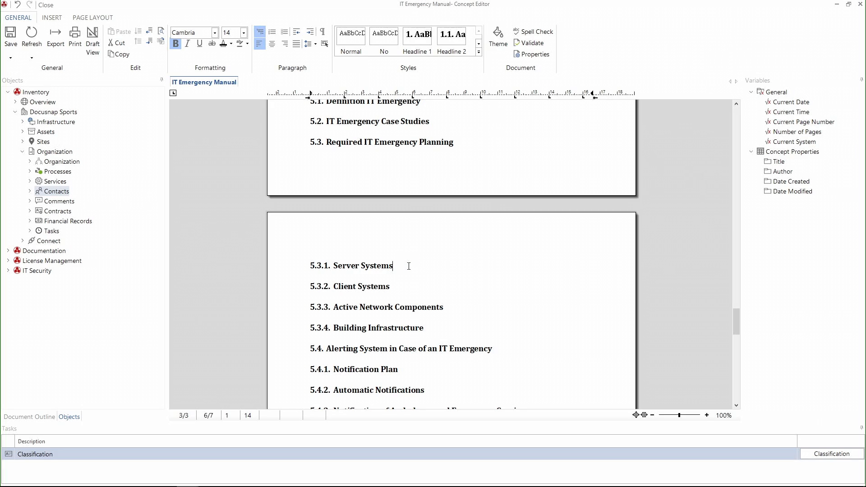
{"action": "key", "text": "Return"}
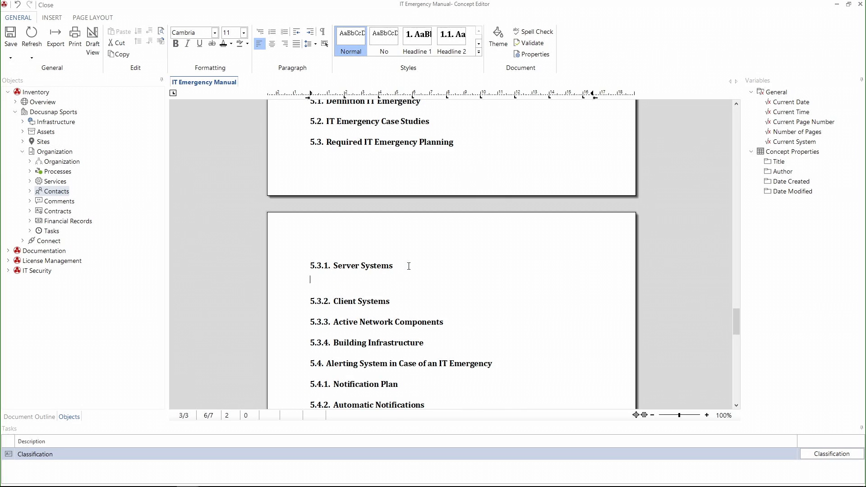
- Insert the View Map of New Customer Acquisition from the OBASHI - Example IT documentation into the paragraph below heading 5.3.1
{"action": "left_click", "coordinate": [9, 251]}
{"action": "left_click", "coordinate": [16, 261]}
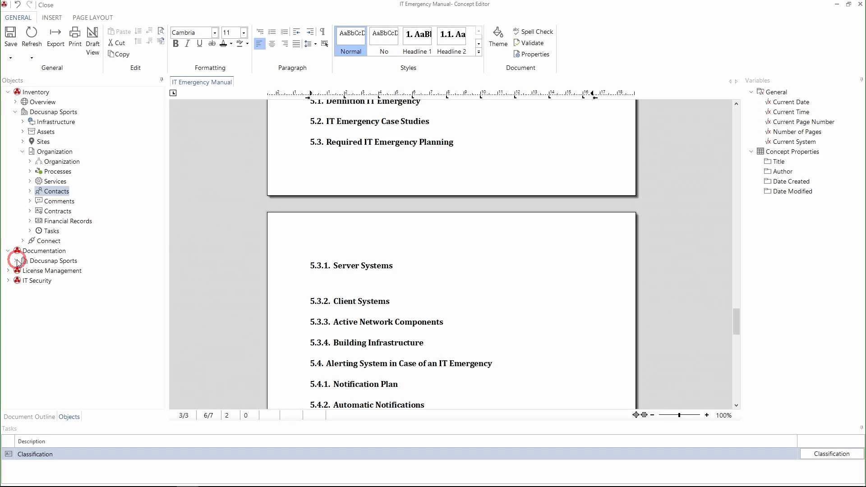
{"action": "left_click", "coordinate": [23, 271]}
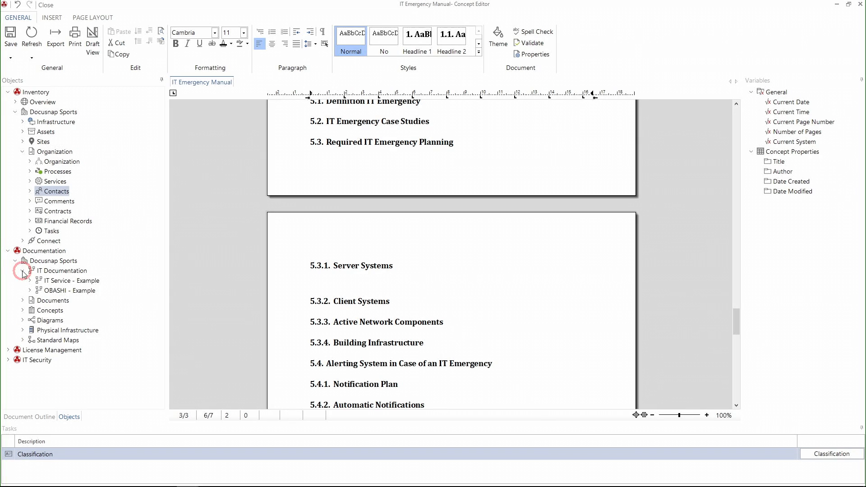
{"action": "left_click", "coordinate": [30, 290]}
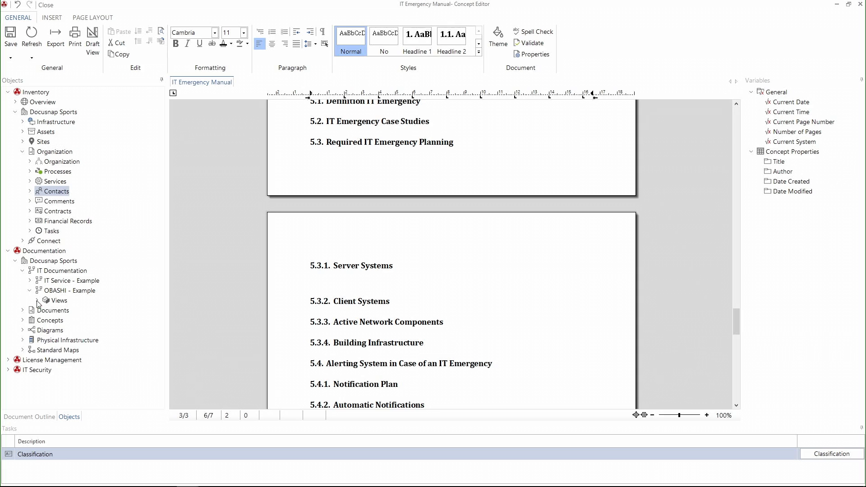
{"action": "left_click", "coordinate": [37, 301]}
{"action": "left_click", "coordinate": [44, 310]}
{"action": "left_click", "coordinate": [52, 379]}
{"action": "left_click_drag", "start_coordinate": [83, 390], "coordinate": [345, 283]}
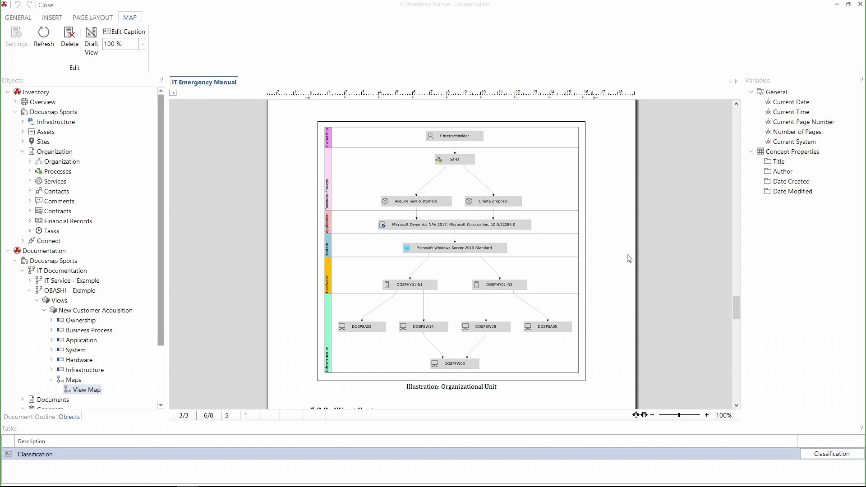
- Add an empty paragraph below heading 5.3.4, Building Infrastructure
{"action": "scroll", "coordinate": [629, 259], "scroll_direction": "down", "scroll_amount": 6}
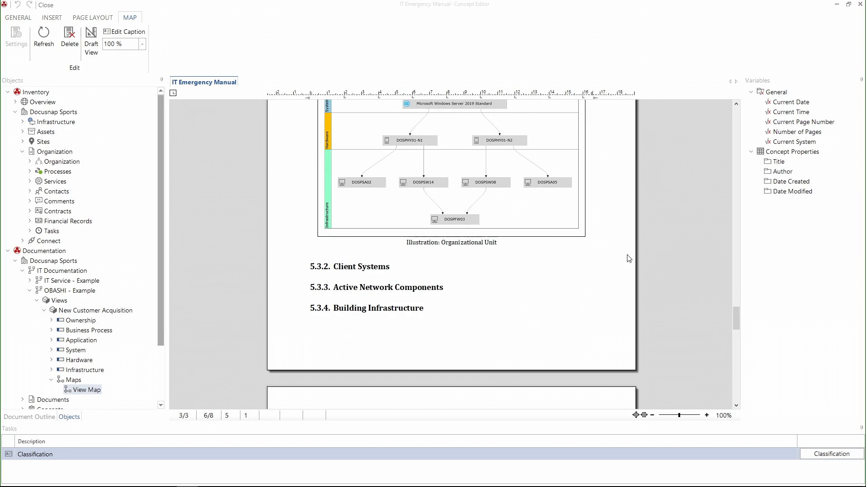
{"action": "left_click", "coordinate": [432, 162]}
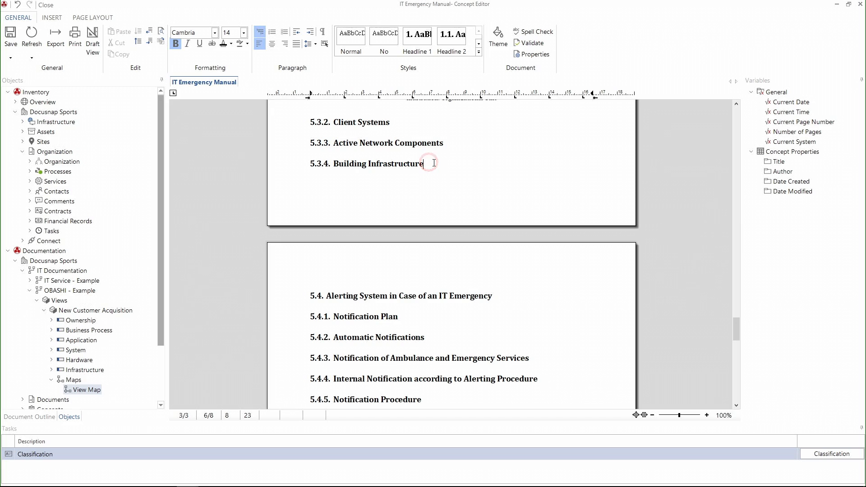
{"action": "key", "text": "Return"}
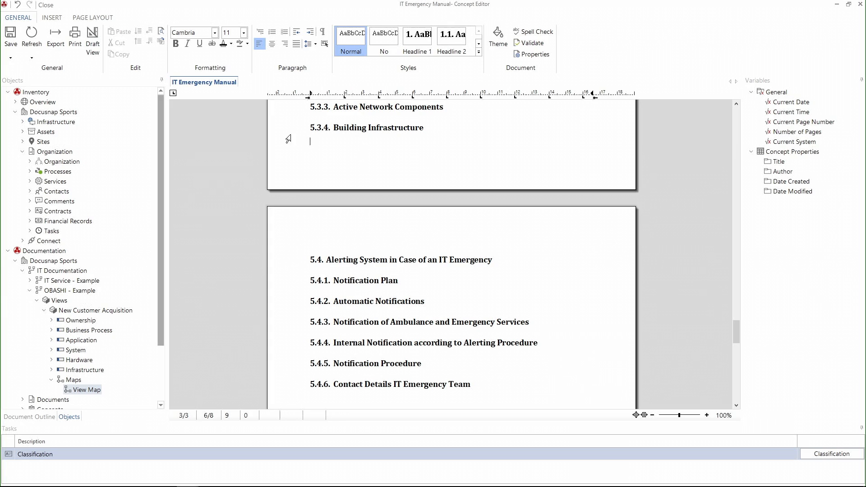
- Insert the Site Map of the London headquarters room LO-HQ-GF-02_ServerRoom below heading 5.3.4, without showing connections
{"action": "left_click", "coordinate": [22, 271]}
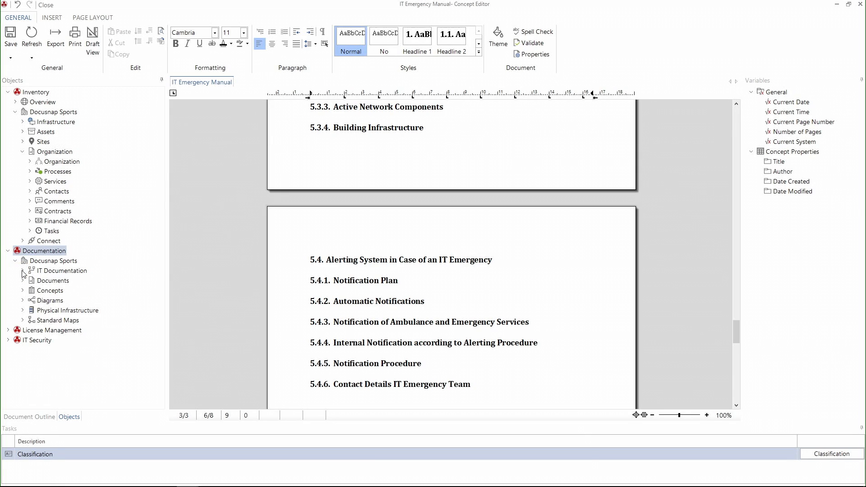
{"action": "left_click", "coordinate": [23, 310]}
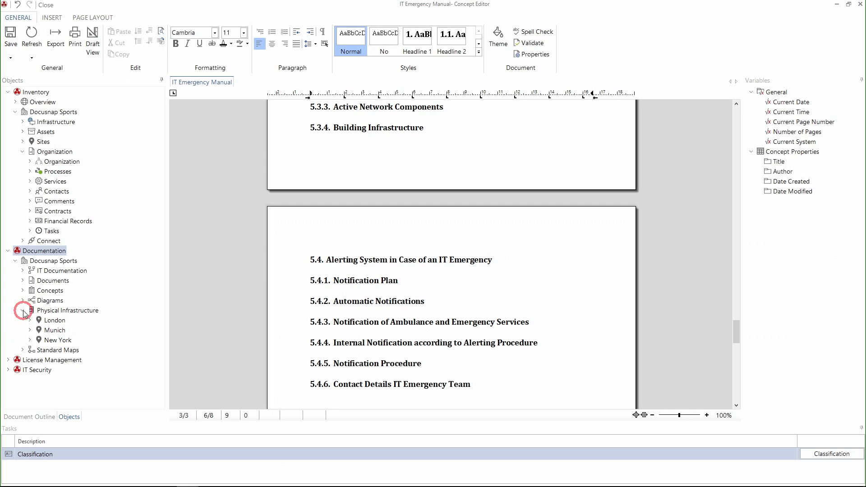
{"action": "left_click", "coordinate": [30, 320]}
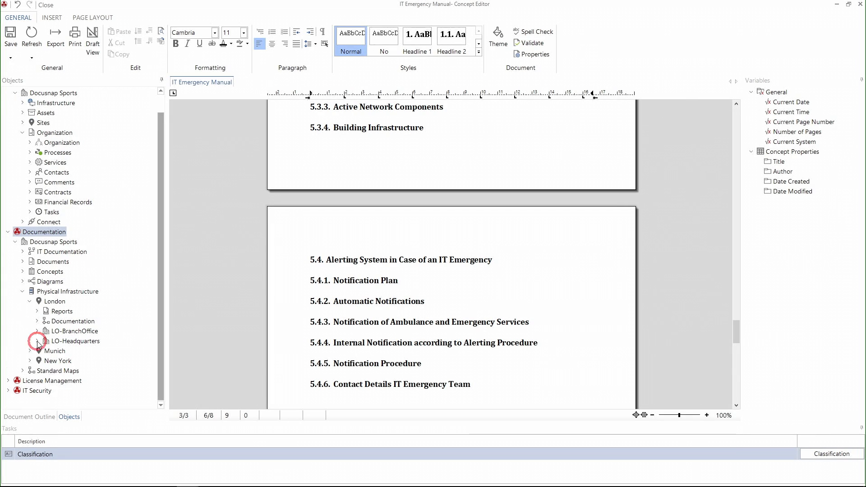
{"action": "left_click", "coordinate": [37, 341]}
{"action": "left_click", "coordinate": [44, 341]}
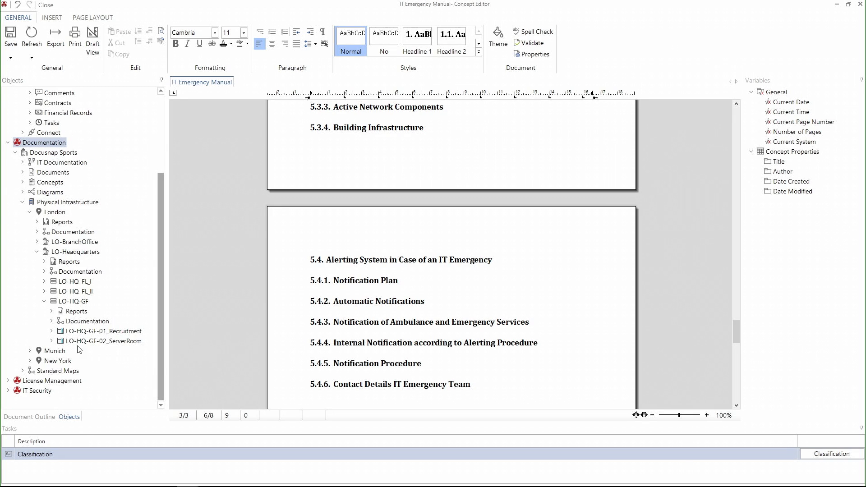
{"action": "left_click", "coordinate": [51, 341]}
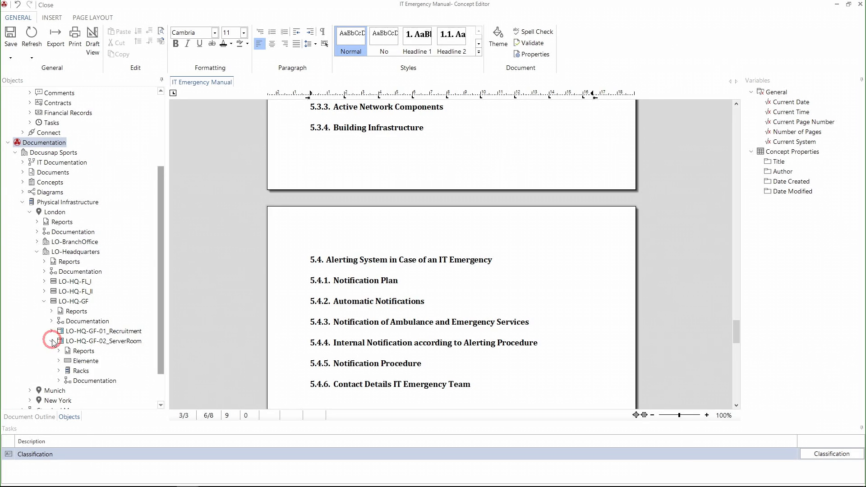
{"action": "left_click", "coordinate": [59, 381]}
{"action": "left_click_drag", "start_coordinate": [92, 392], "coordinate": [334, 158]}
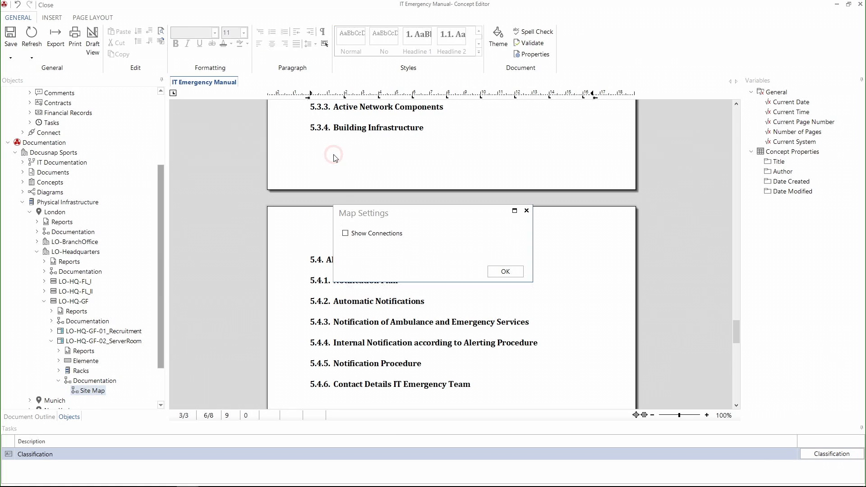
{"action": "left_click", "coordinate": [500, 273]}
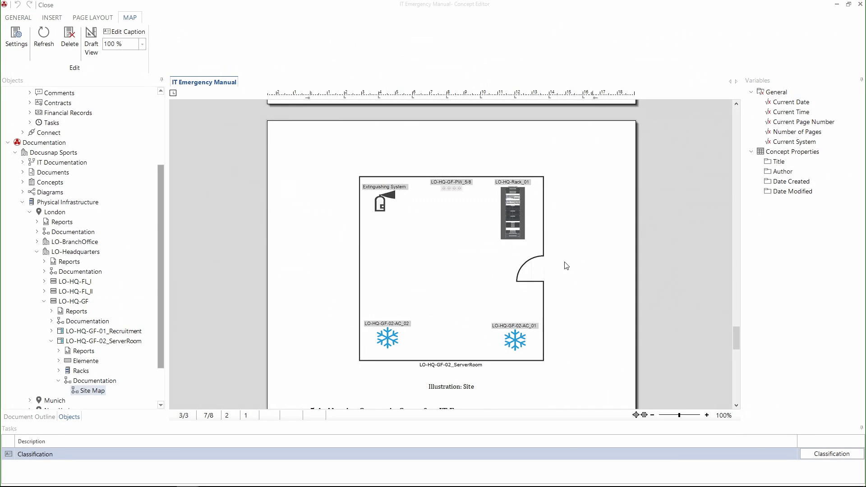
- Insert the front-view Rack Map of LO-HQ-Rack_01 with connections shown between the site map and heading 5.4
{"action": "scroll", "coordinate": [576, 279], "scroll_direction": "down", "scroll_amount": 3}
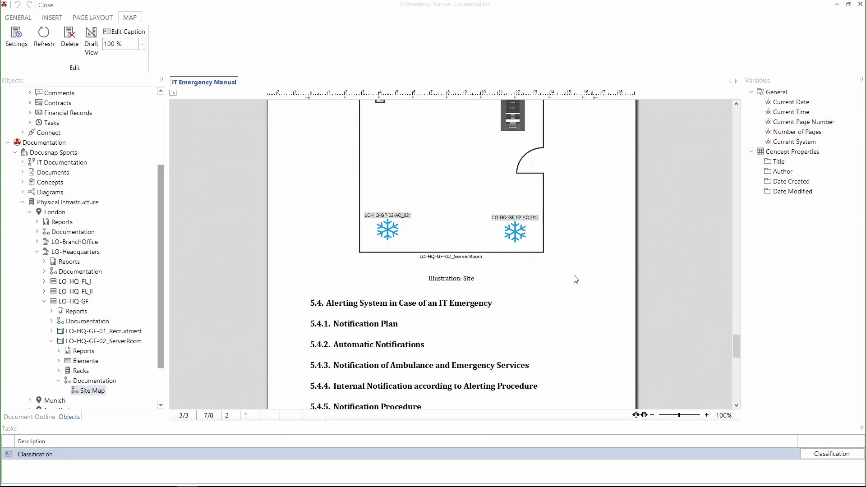
{"action": "scroll", "coordinate": [509, 294], "scroll_direction": "up", "scroll_amount": 2}
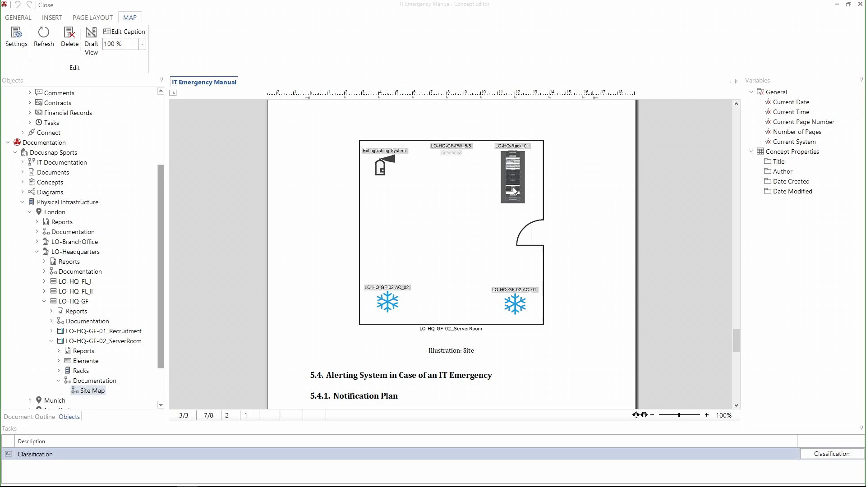
{"action": "scroll", "coordinate": [519, 192], "scroll_direction": "down", "scroll_amount": 2}
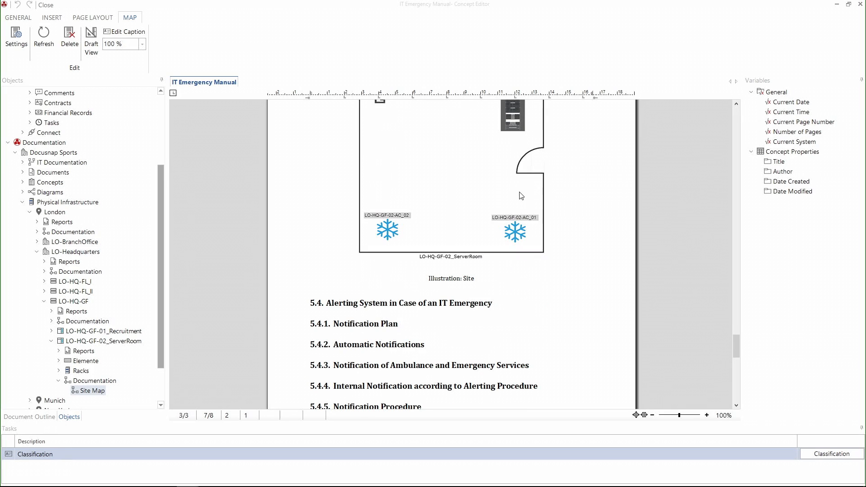
{"action": "scroll", "coordinate": [69, 372], "scroll_direction": "down", "scroll_amount": 2}
{"action": "left_click", "coordinate": [58, 321]}
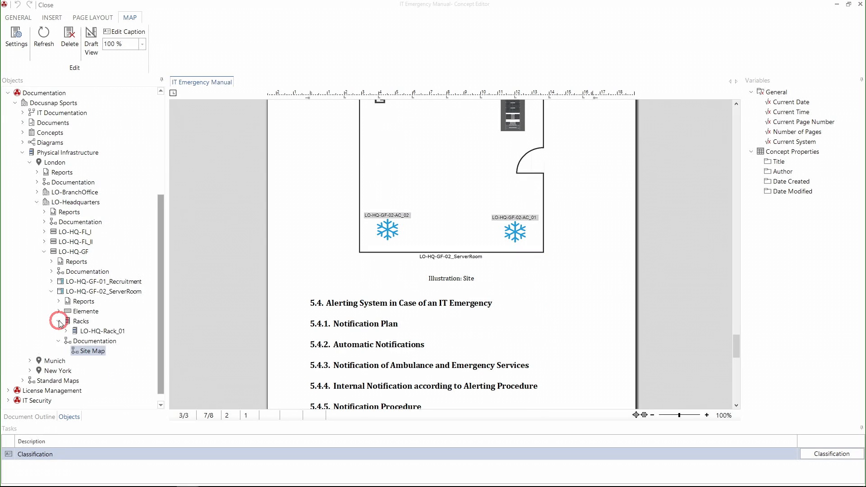
{"action": "left_click", "coordinate": [66, 331]}
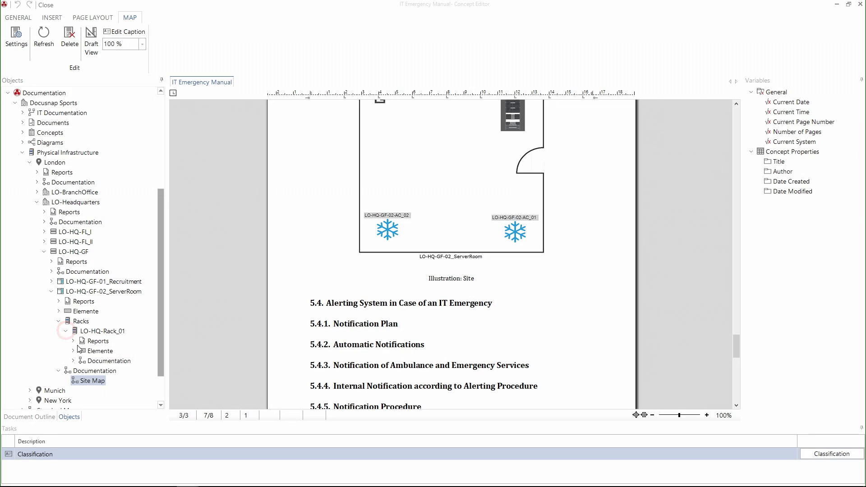
{"action": "left_click", "coordinate": [73, 361]}
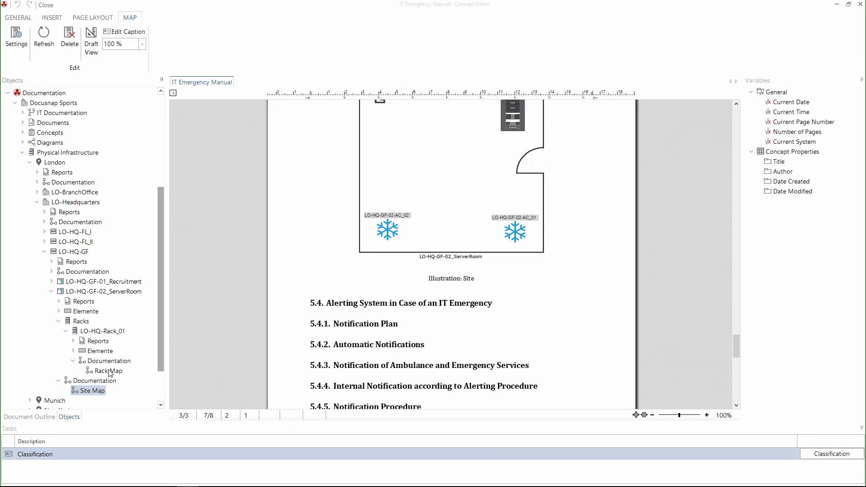
{"action": "left_click_drag", "start_coordinate": [108, 372], "coordinate": [402, 295]}
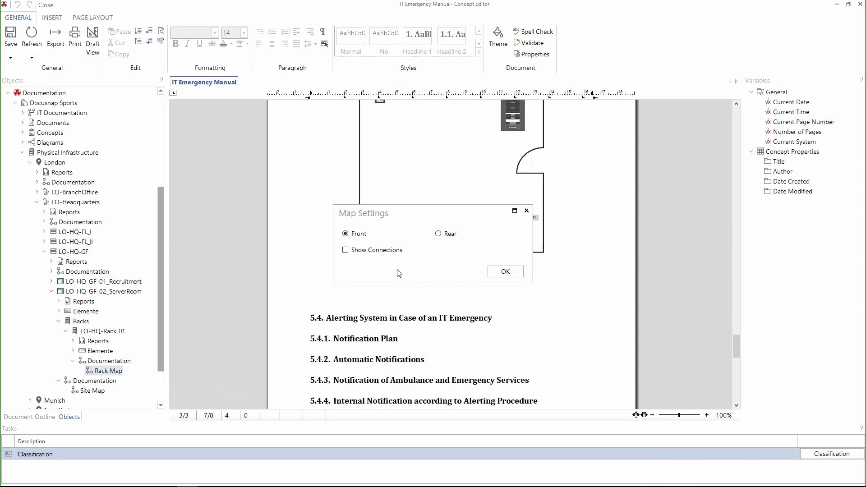
{"action": "left_click", "coordinate": [361, 250]}
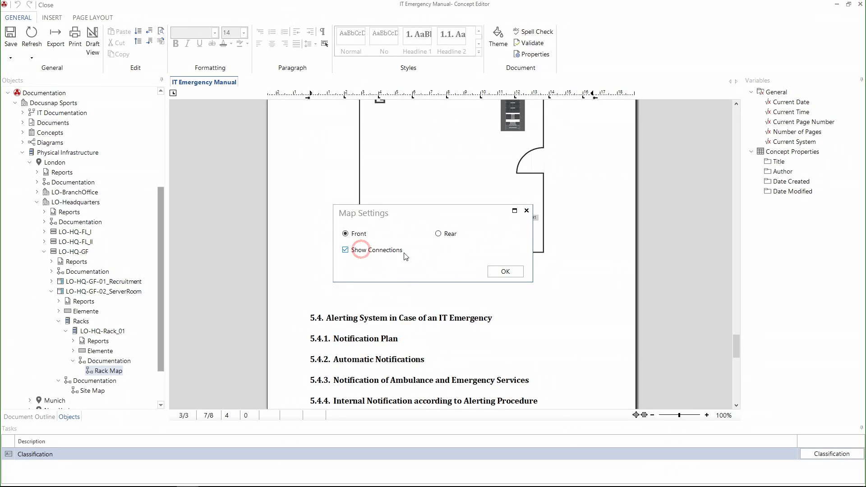
{"action": "left_click", "coordinate": [504, 271]}
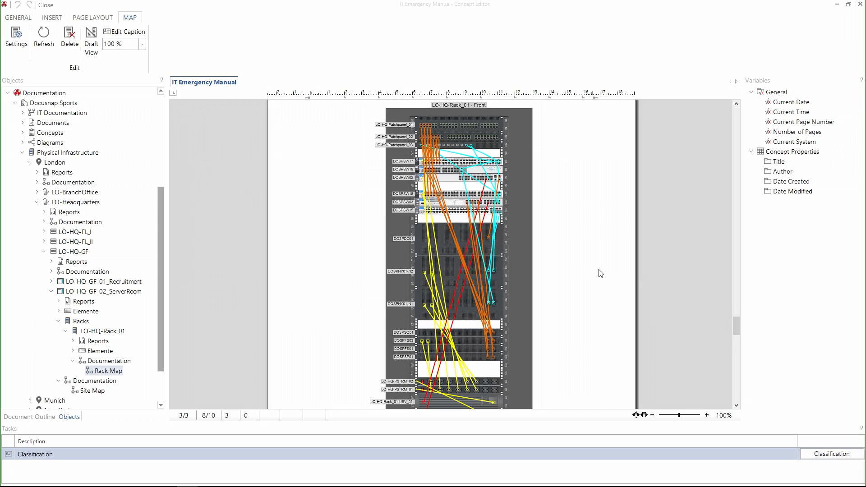
- Close the IT Emergency Manual in the Concept Editor and return to the documentation concepts
{"action": "left_click", "coordinate": [50, 7]}
{"action": "left_click", "coordinate": [425, 271]}
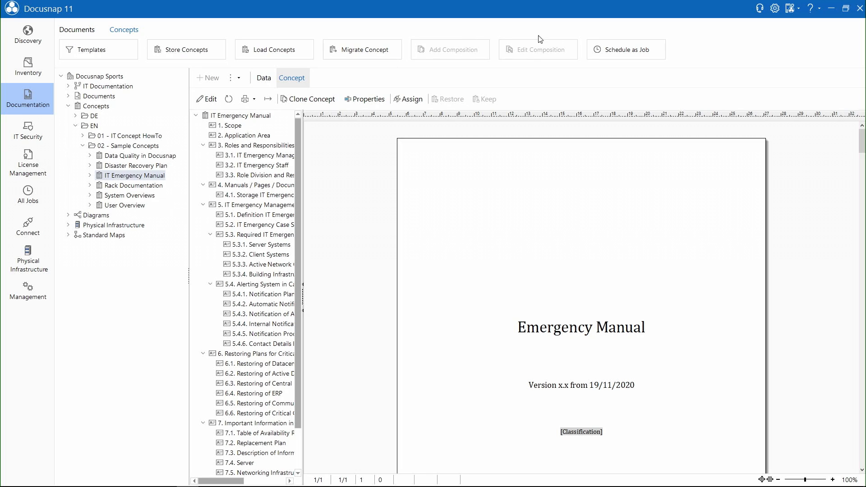
- Begin scheduling the concepts as a job for Docusnap Sports, using the OneDrive folder as the alternative documentation path
{"action": "left_click", "coordinate": [627, 49]}
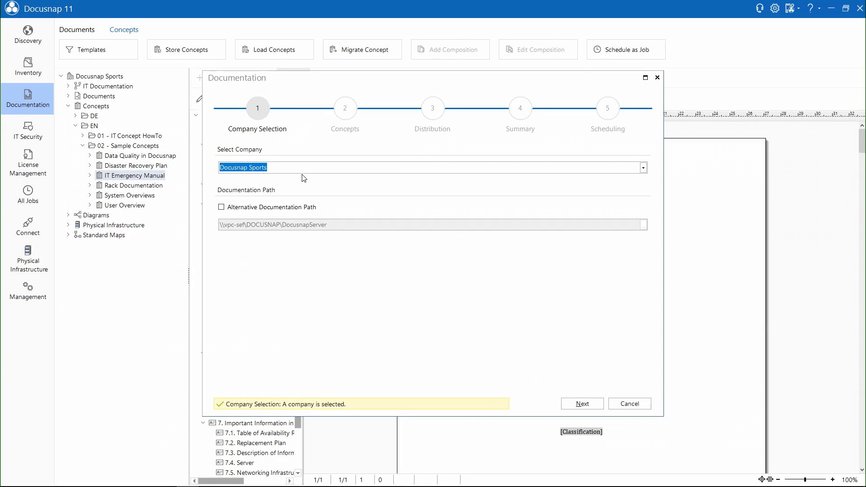
{"action": "left_click", "coordinate": [230, 208]}
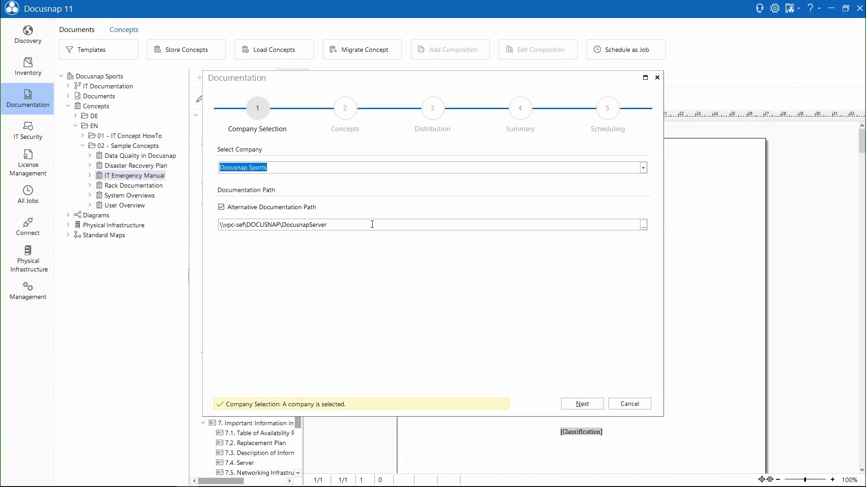
{"action": "left_click", "coordinate": [644, 225]}
{"action": "left_click", "coordinate": [397, 223]}
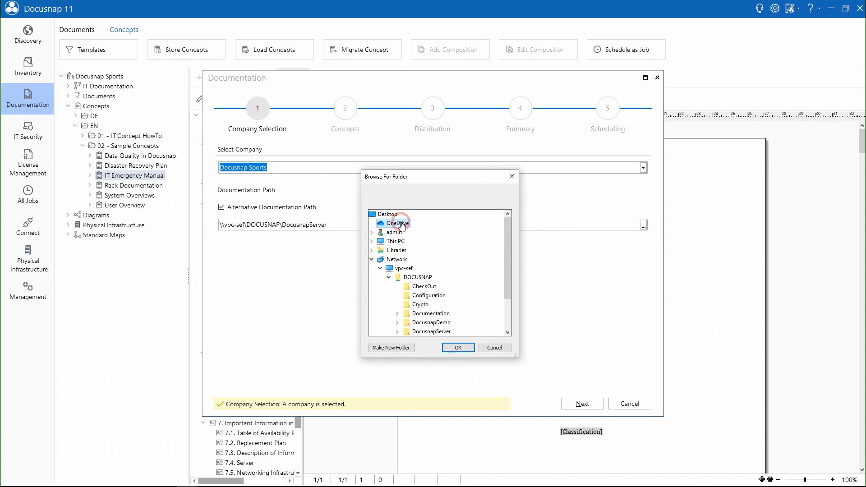
{"action": "left_click", "coordinate": [461, 347]}
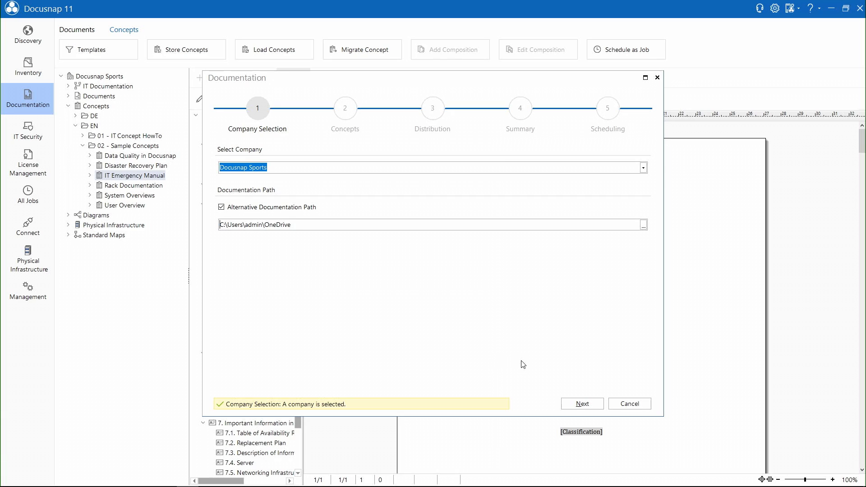
{"action": "left_click", "coordinate": [577, 402]}
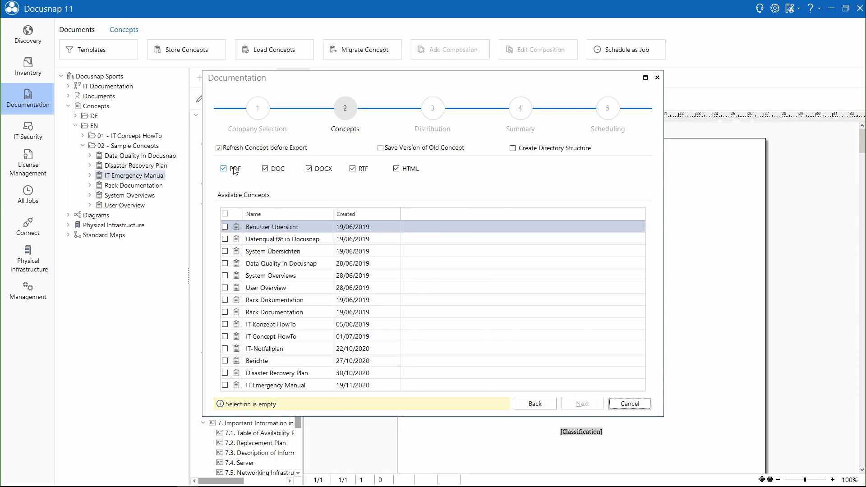
- Limit the export to PDF, include only the IT Emergency Manual concept, and enable Save Version of Old Concept
{"action": "left_click", "coordinate": [264, 169]}
{"action": "left_click", "coordinate": [308, 169]}
{"action": "left_click", "coordinate": [352, 168]}
{"action": "left_click", "coordinate": [396, 169]}
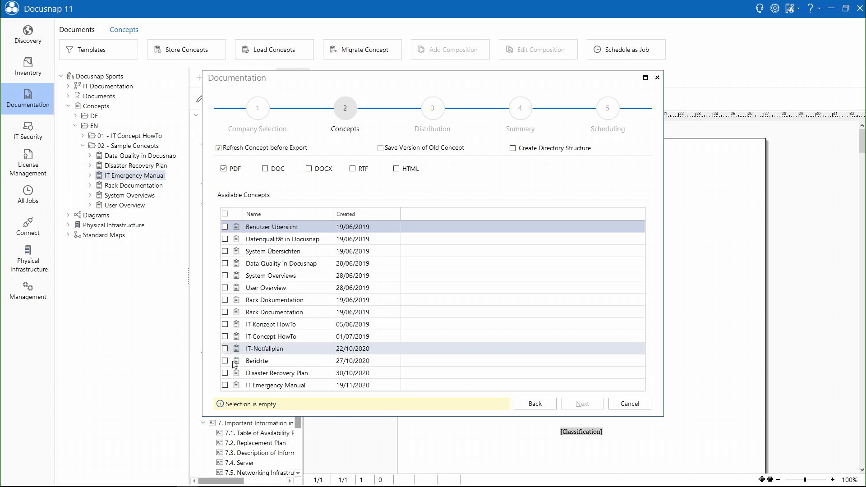
{"action": "left_click", "coordinate": [225, 386]}
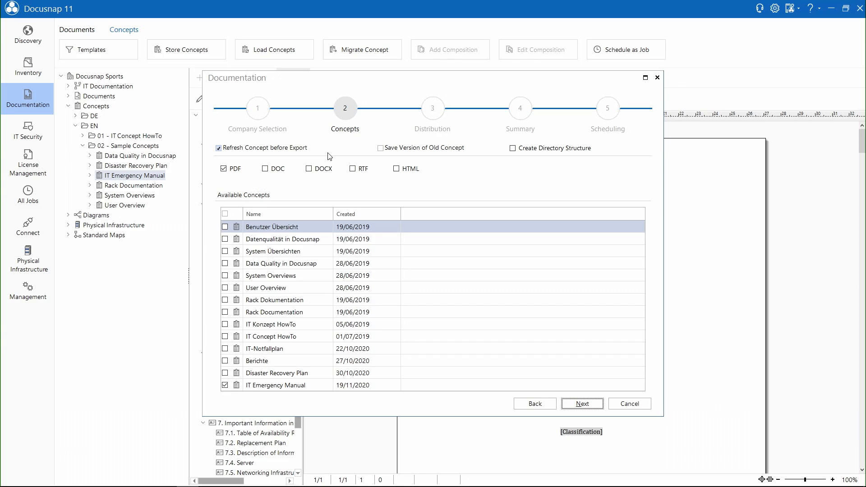
{"action": "left_click", "coordinate": [380, 149]}
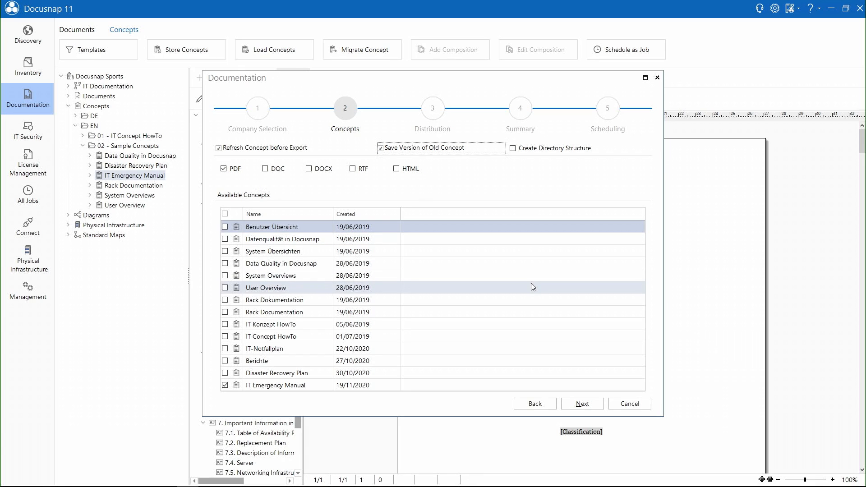
{"action": "left_click", "coordinate": [582, 404]}
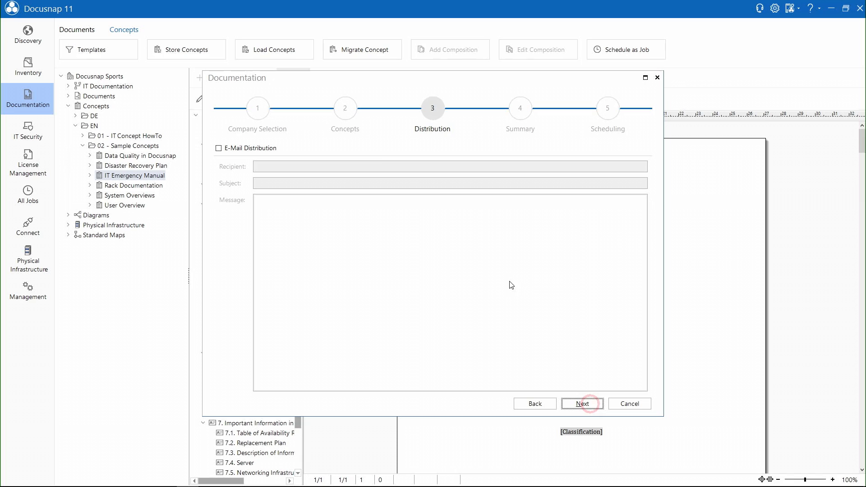
- Leave e-mail distribution disabled and proceed past the summary to the scheduling settings
{"action": "left_click", "coordinate": [237, 148]}
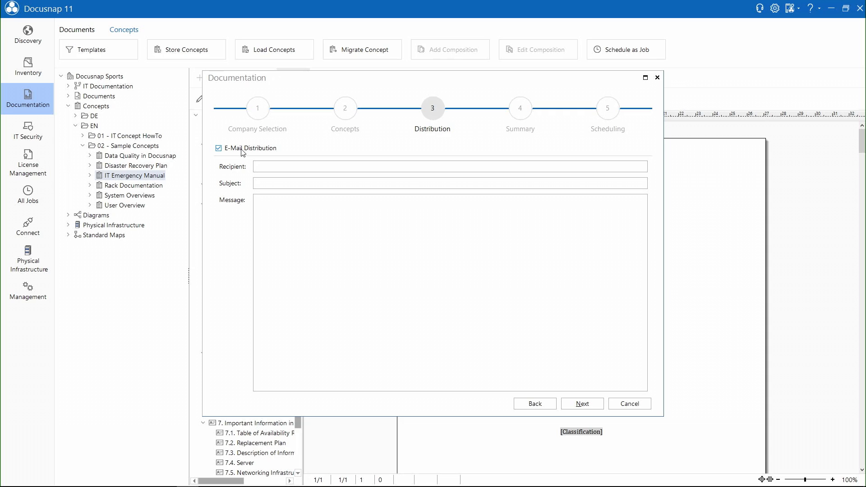
{"action": "left_click", "coordinate": [241, 149]}
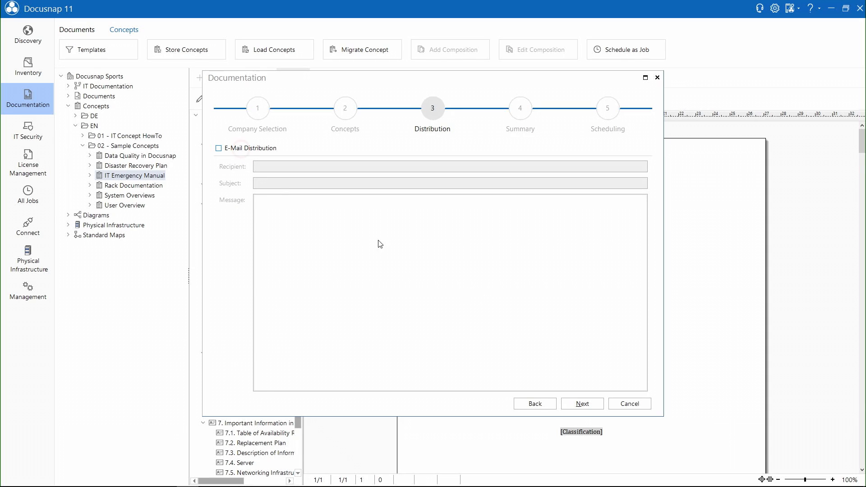
{"action": "left_click", "coordinate": [593, 401]}
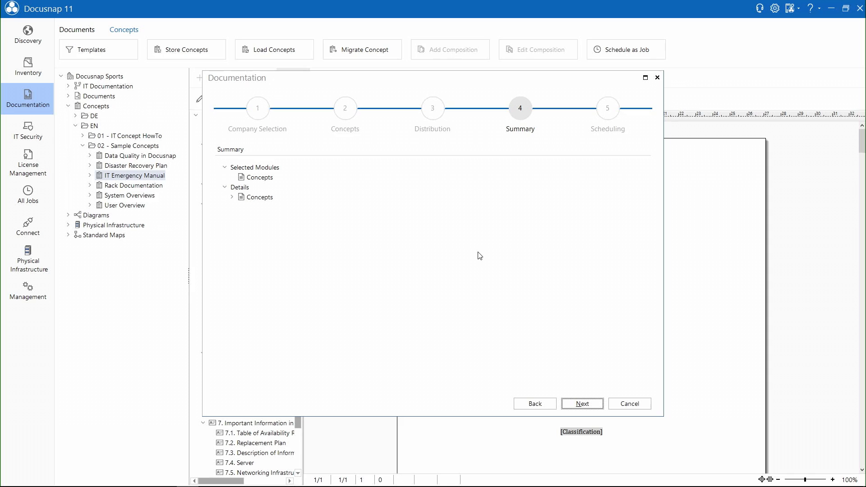
{"action": "left_click", "coordinate": [584, 403]}
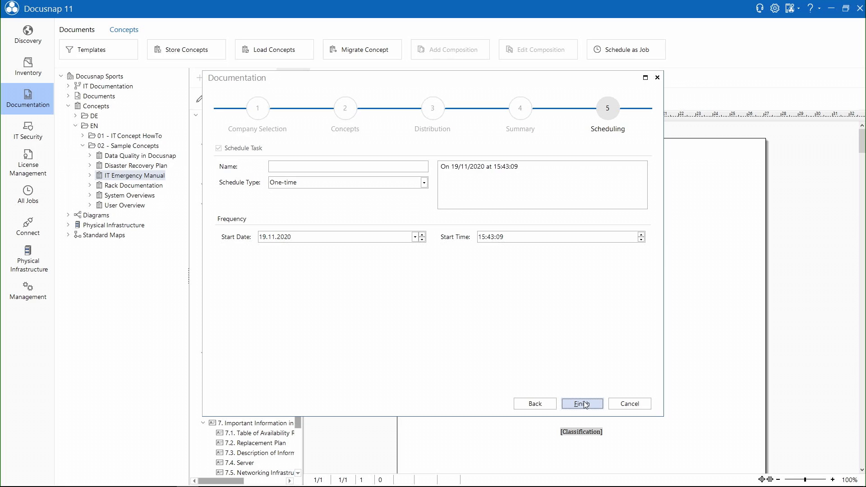
- Name the scheduled task IT Emergency Manual and make its schedule type Recurring
{"action": "left_click", "coordinate": [360, 165]}
{"action": "type", "text": "IT Emergency Manual"}
{"action": "left_click", "coordinate": [363, 183]}
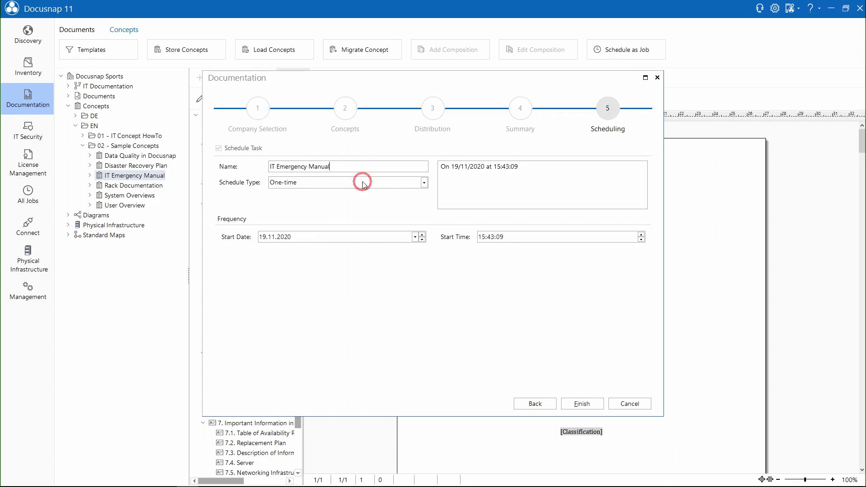
{"action": "left_click", "coordinate": [361, 199]}
- Set the interval to weekly and deselect Monday through Saturday so the job runs only on Sunday
{"action": "left_click", "coordinate": [340, 237]}
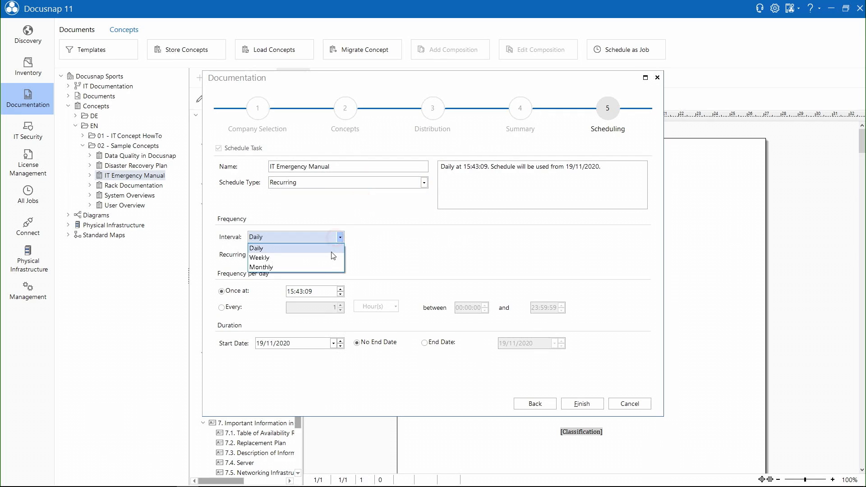
{"action": "left_click", "coordinate": [278, 255]}
{"action": "left_click", "coordinate": [367, 256]}
{"action": "left_click", "coordinate": [391, 254]}
{"action": "left_click", "coordinate": [444, 253]}
{"action": "left_click", "coordinate": [496, 253]}
{"action": "left_click", "coordinate": [537, 253]}
{"action": "left_click", "coordinate": [578, 254]}
- Set the job's once-a-day start time to 23:00:00
{"action": "left_click", "coordinate": [294, 291]}
{"action": "type", "text": "23:"}
{"action": "type", "text": "0:"}
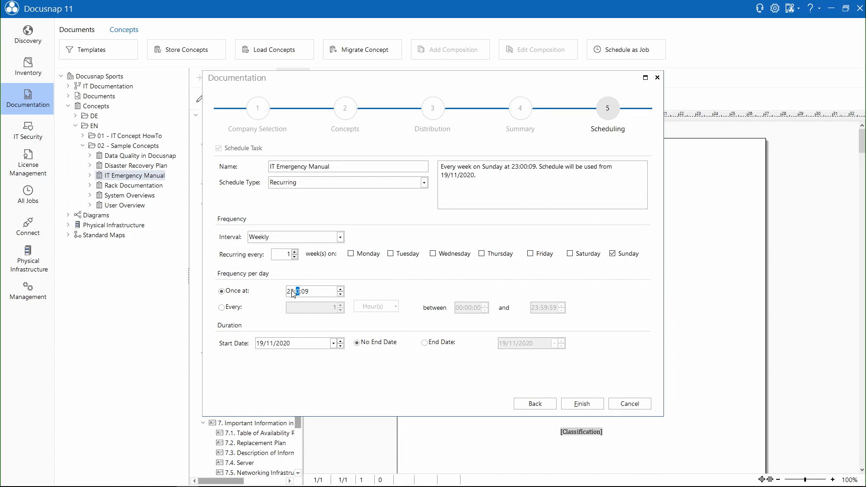
{"action": "type", "text": "0:0"}
{"action": "key", "text": "Tab"}
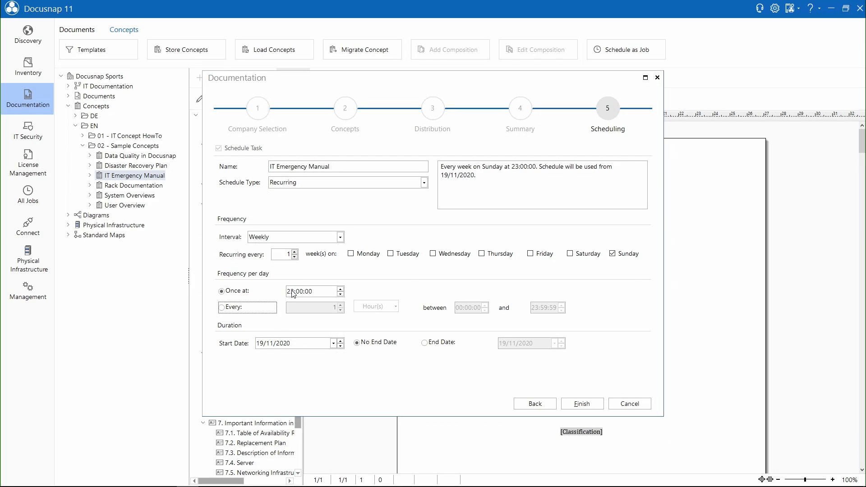